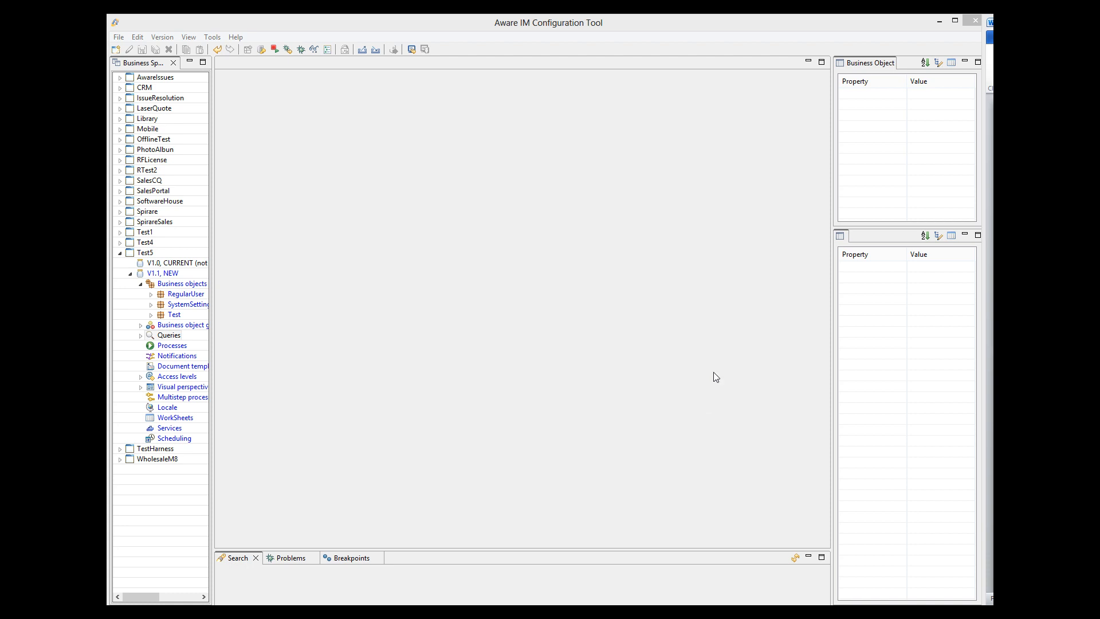
- Open the Administrator visual perspective of Test5 version 1.1 and select the Main tab inside its Main frame
left_click(140, 387)
double_click(186, 398)
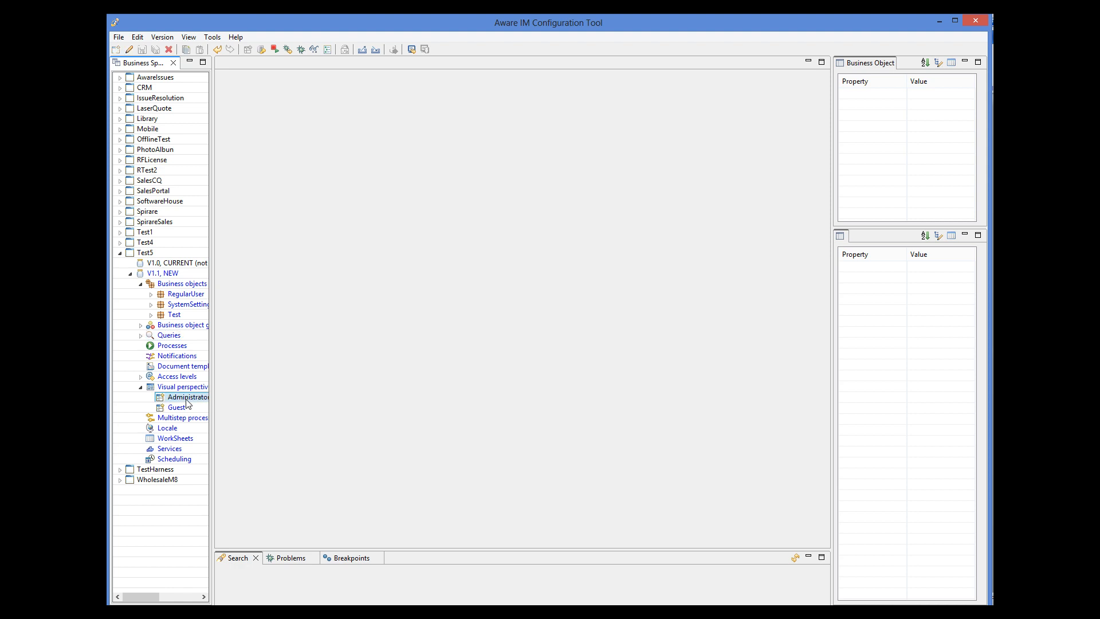
double_click(254, 152)
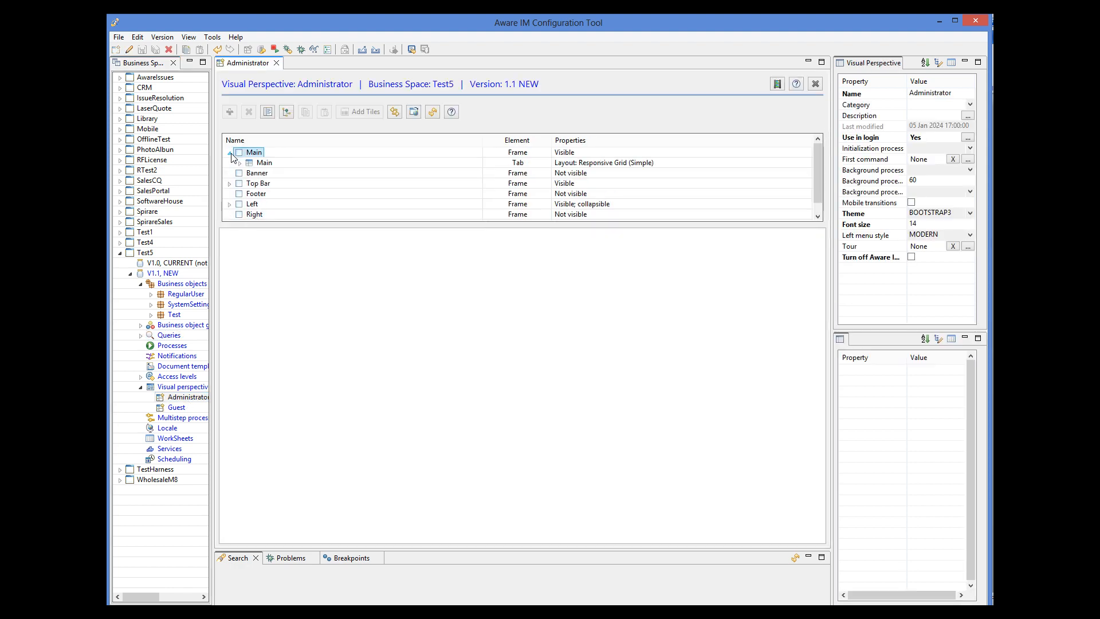
left_click(261, 164)
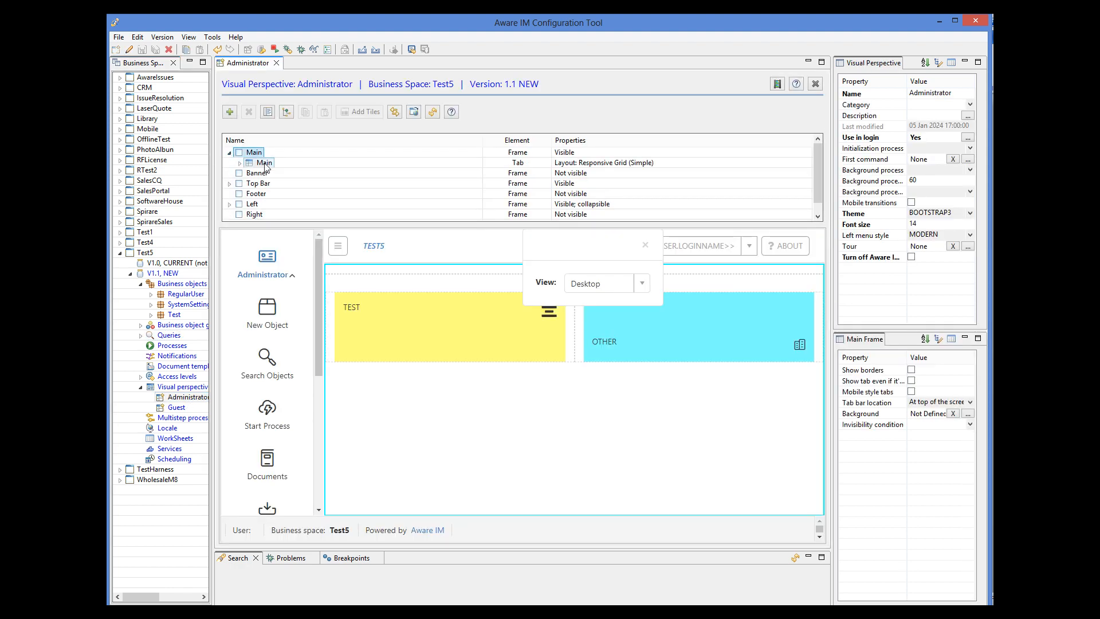
- Start a new content panel named Panel4 on the Main tab with Google Map as its content
left_click(231, 112)
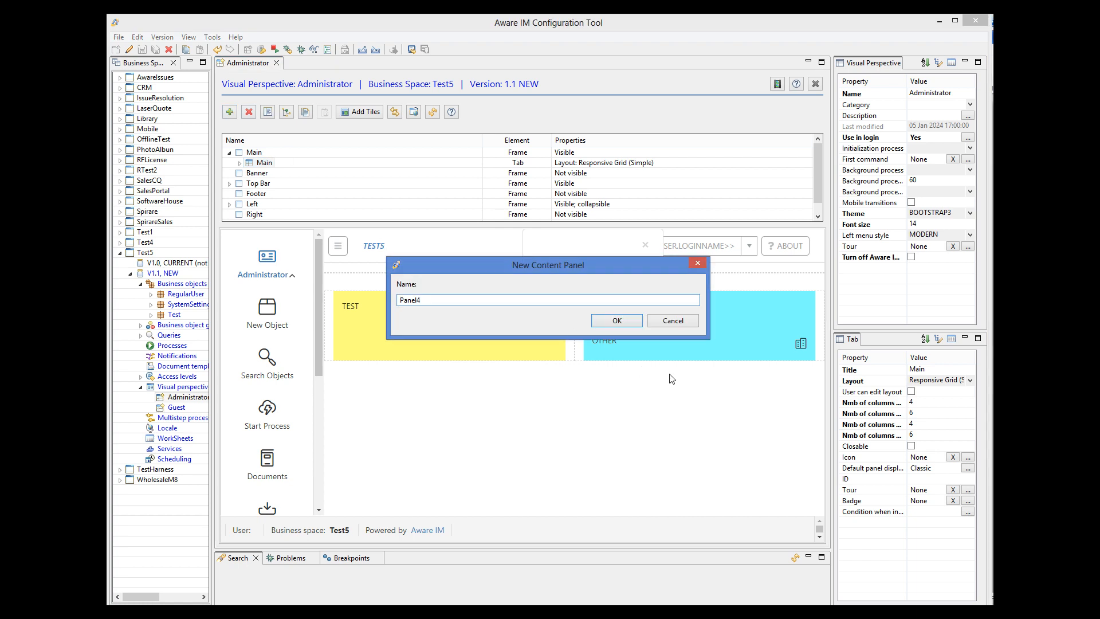
left_click(640, 322)
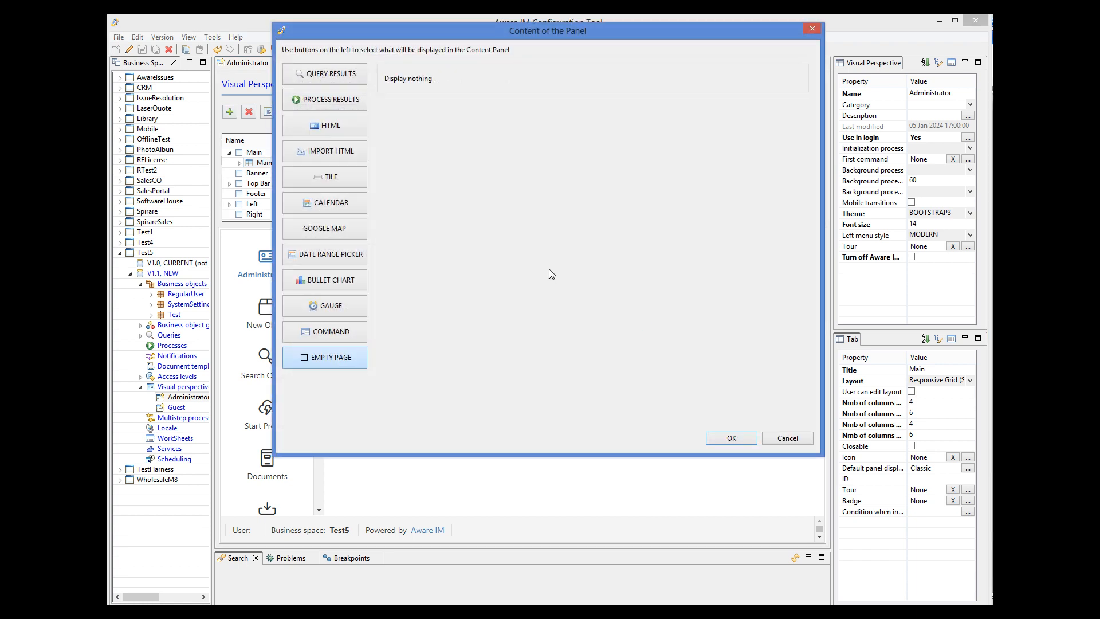
left_click(318, 227)
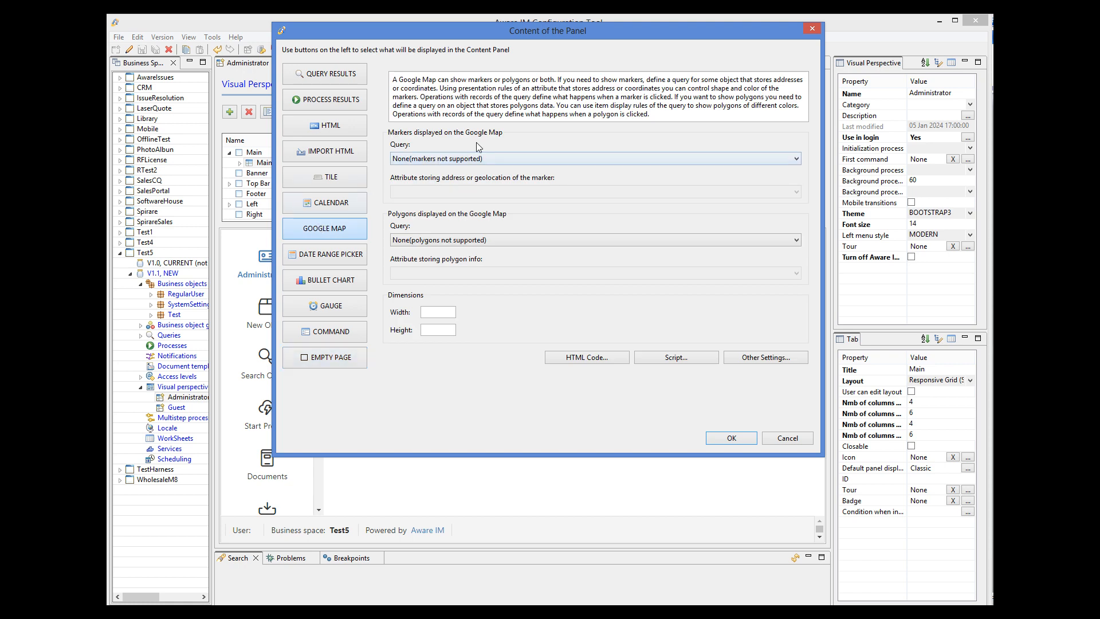
- Try the Test query for the map markers with MarkerLocation as the location attribute, and discard the panel
left_click(516, 158)
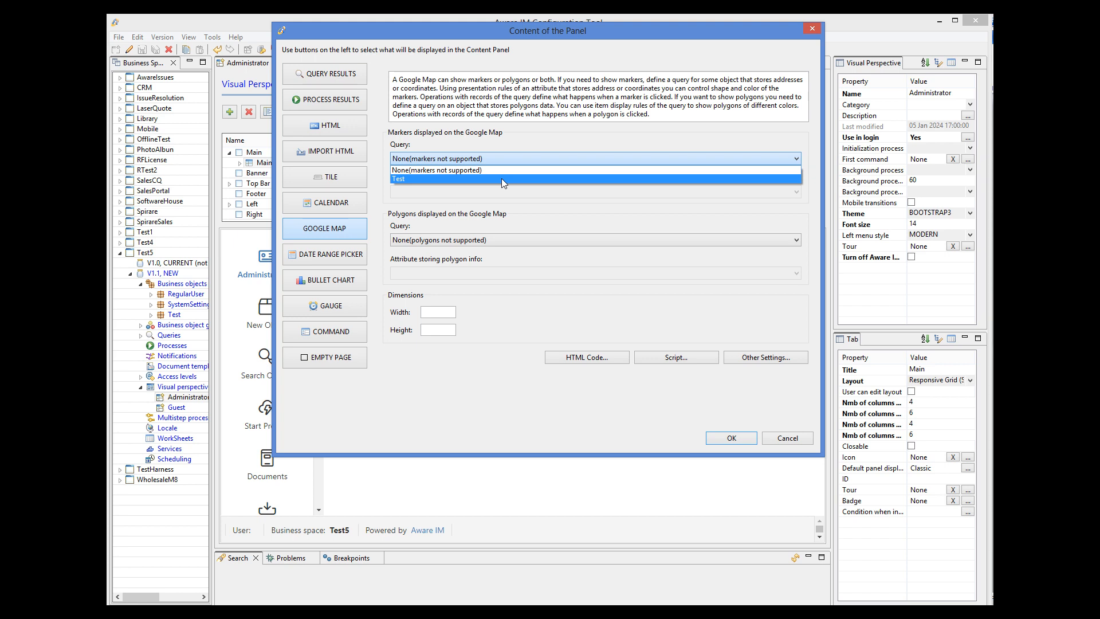
left_click(501, 178)
left_click(500, 192)
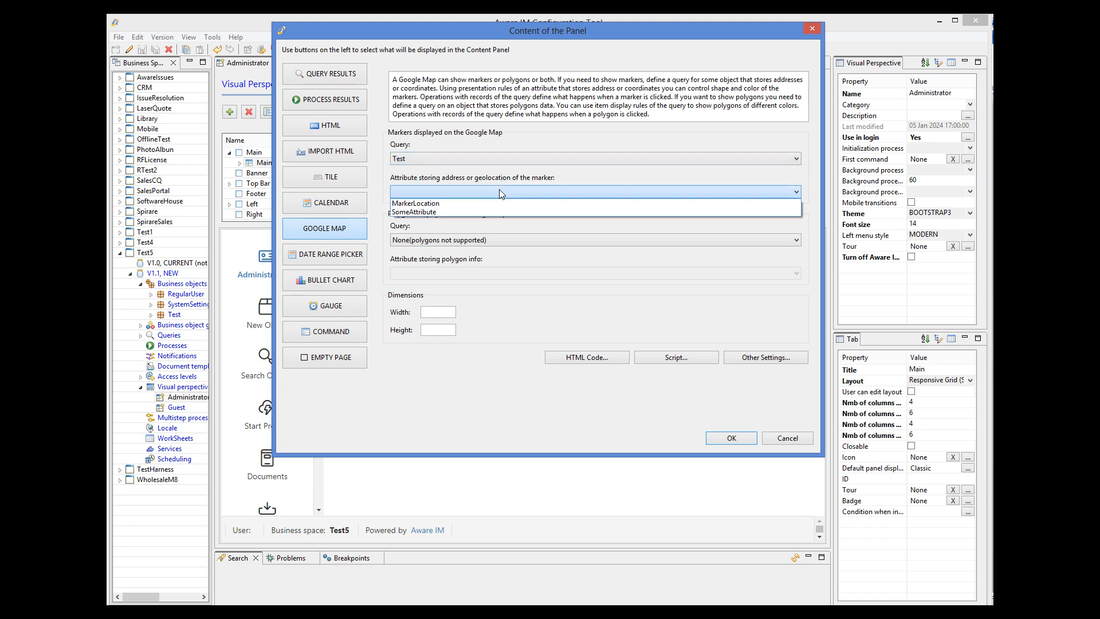
left_click(445, 207)
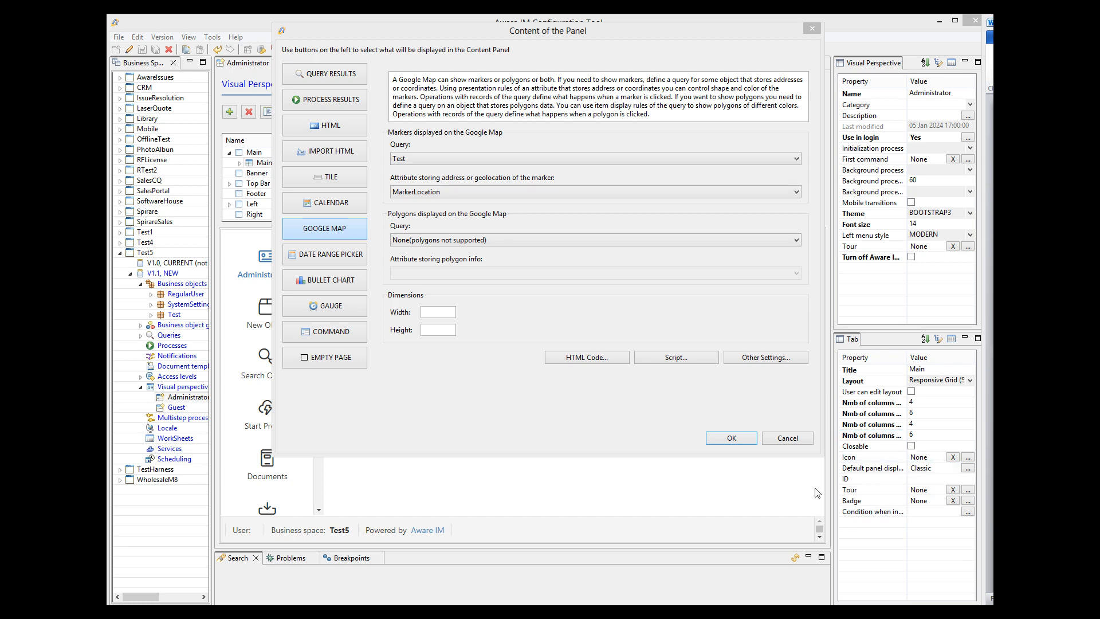
left_click(788, 438)
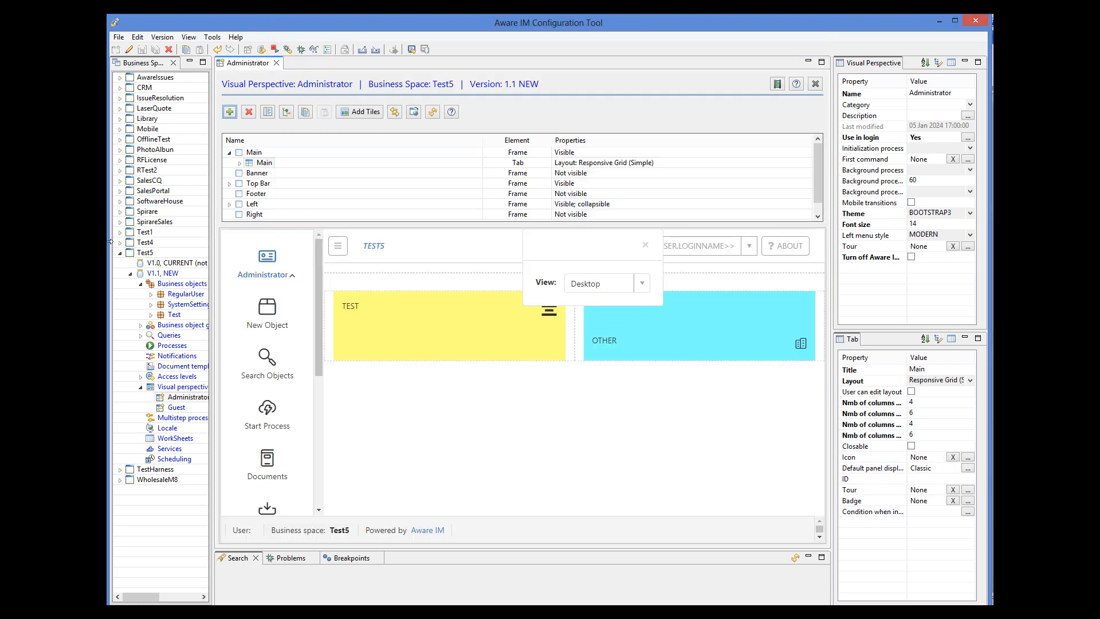
- Open the presentation rules of the MarkerLocation attribute in the Test business object
double_click(172, 314)
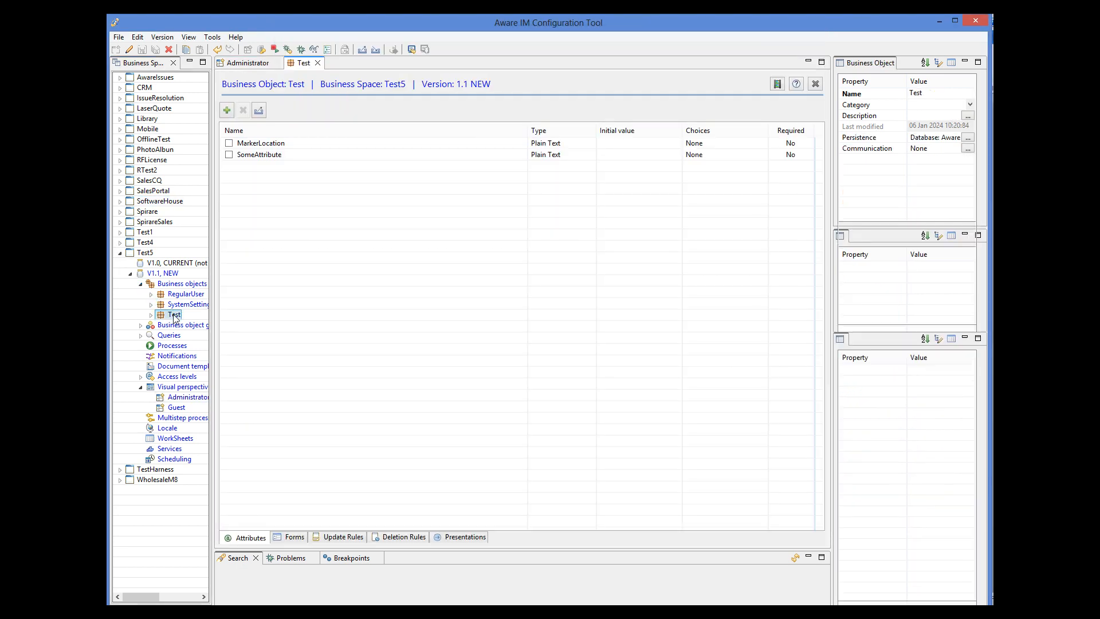
left_click(282, 147)
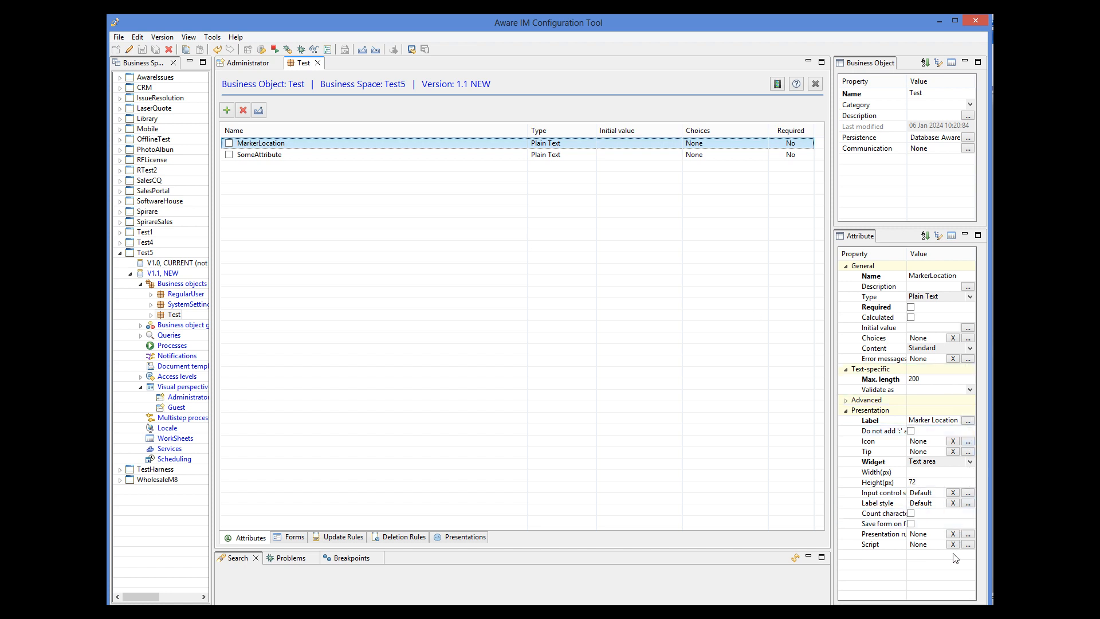
left_click(968, 534)
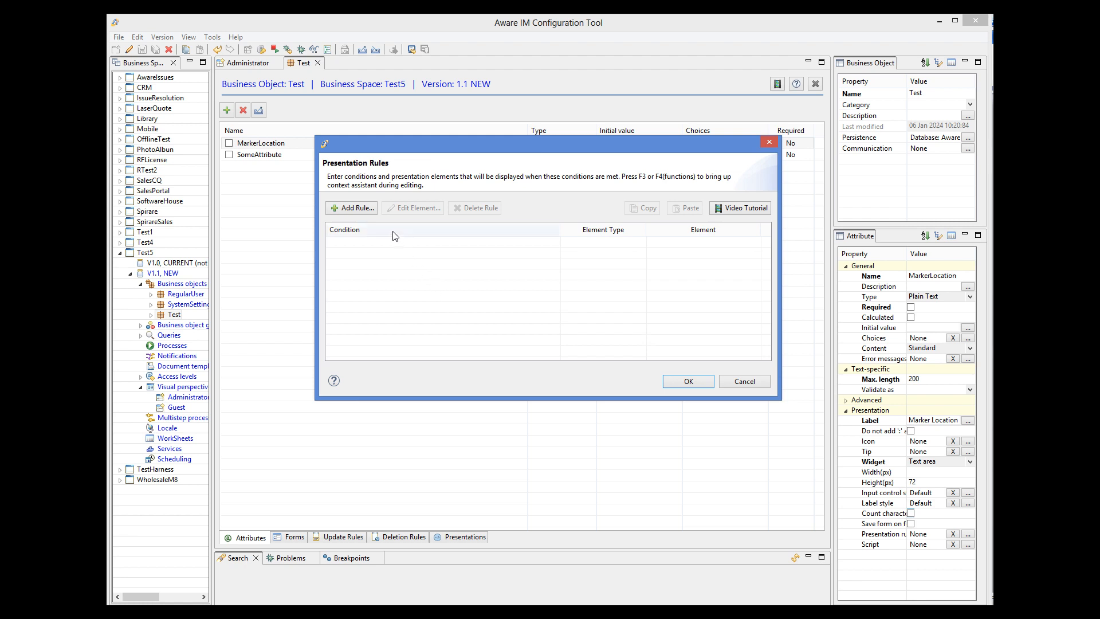
- Start a new presentation rule for the GOOGLE MAPS MARKER element type without a condition
left_click(351, 207)
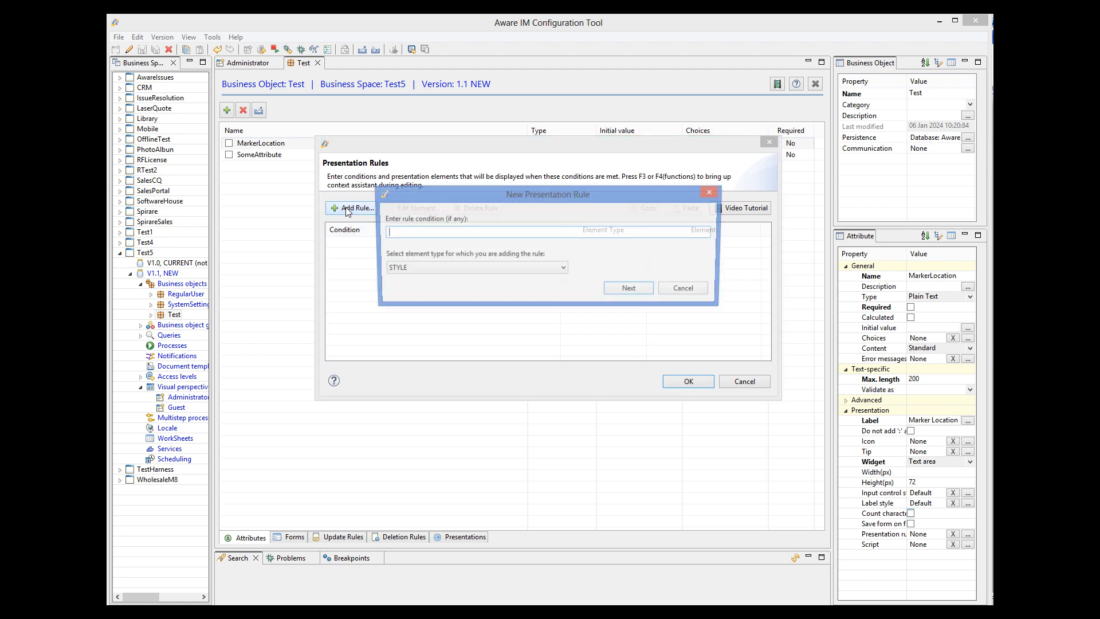
left_click(517, 267)
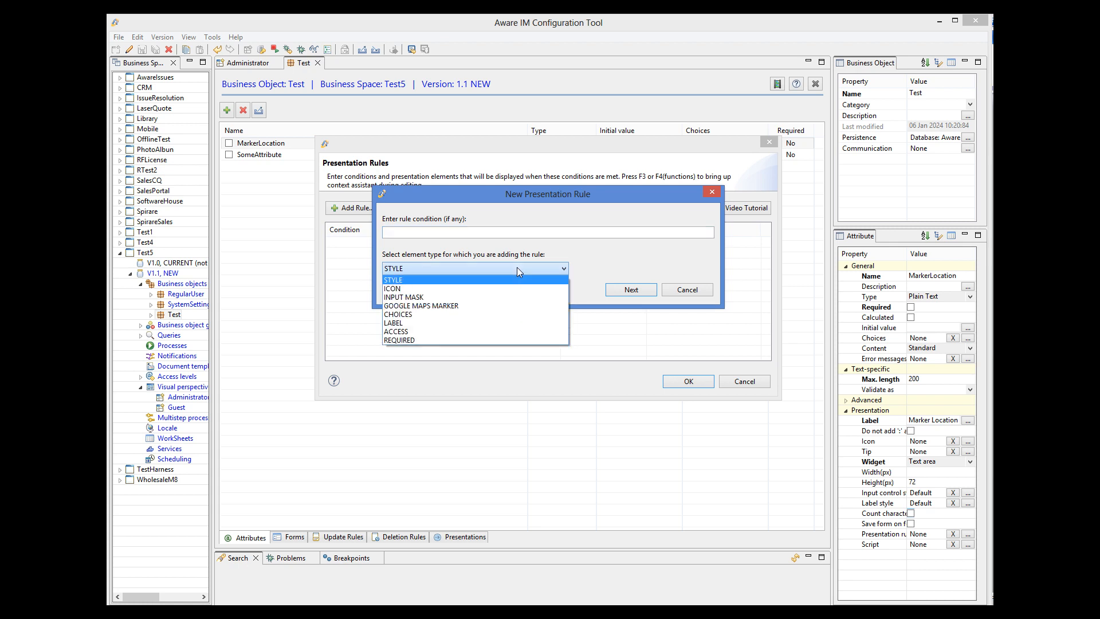
left_click(454, 307)
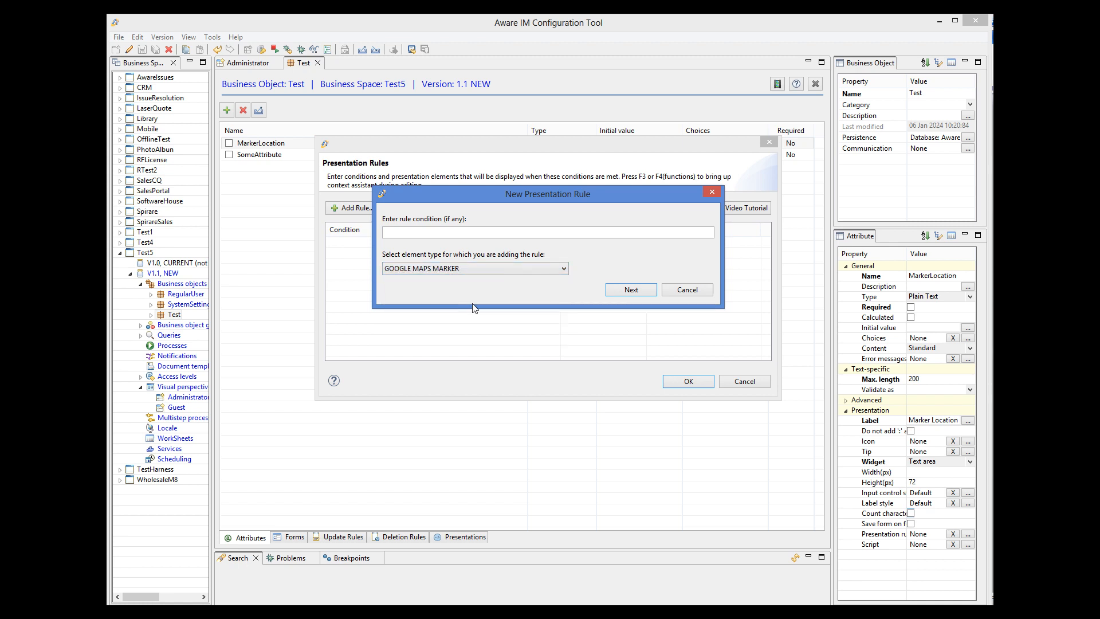
left_click(641, 294)
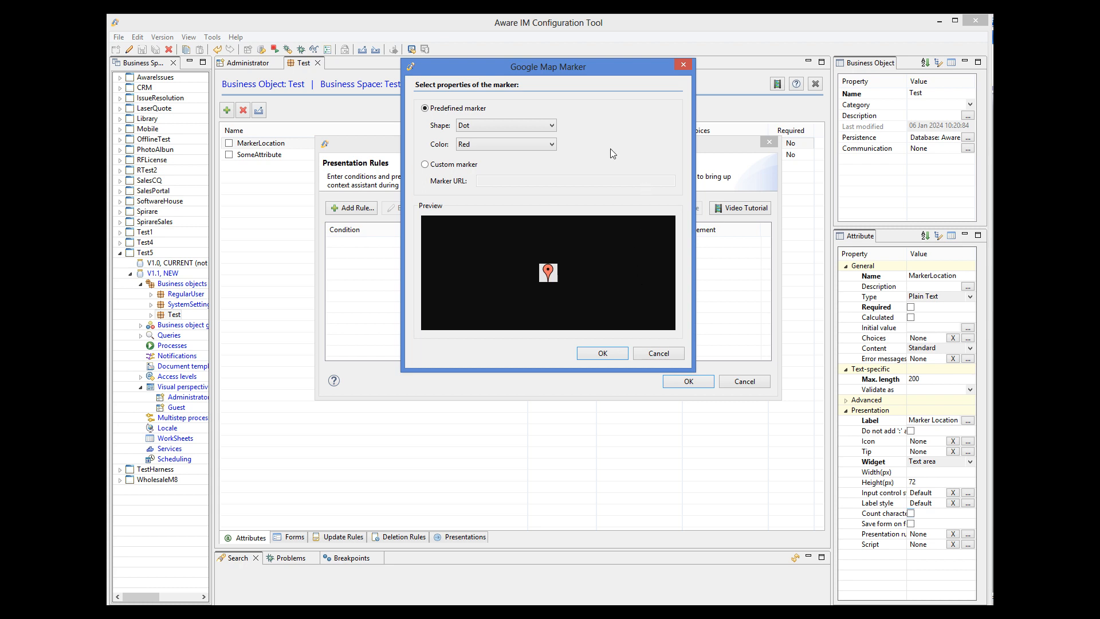
- Try the Standard marker shape in Blue and the custom marker option, and discard the marker rule
left_click(483, 127)
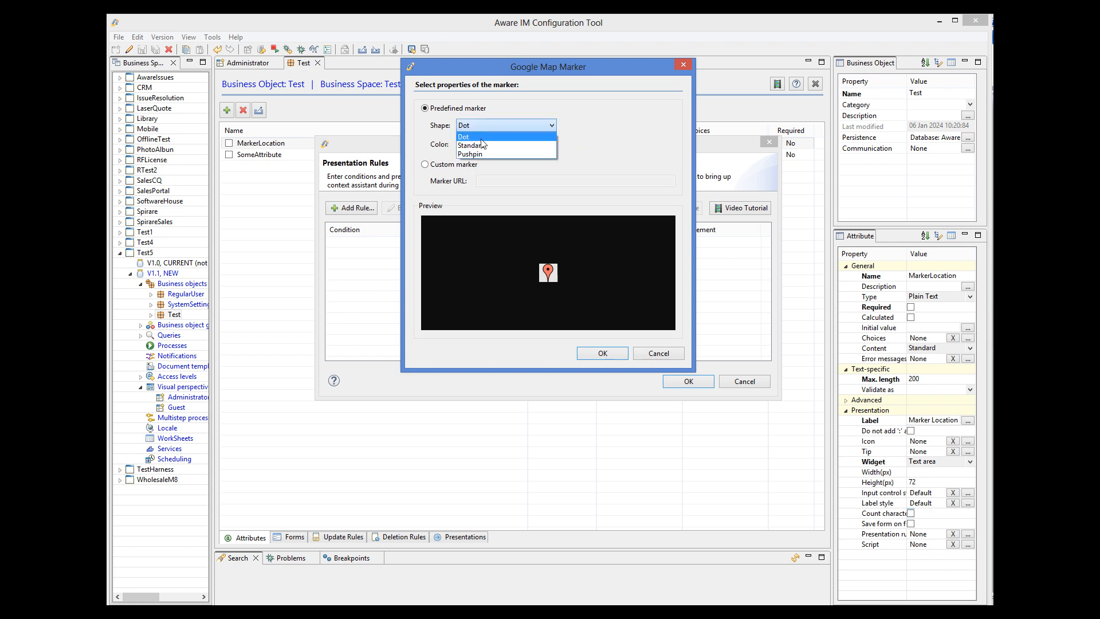
left_click(484, 146)
left_click(501, 142)
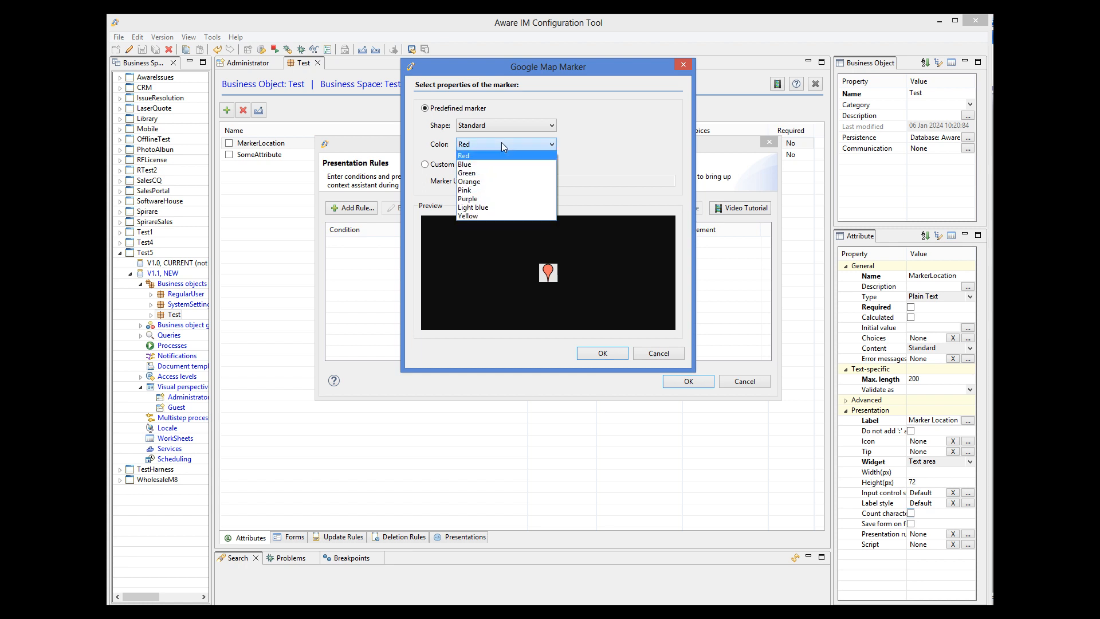
left_click(485, 165)
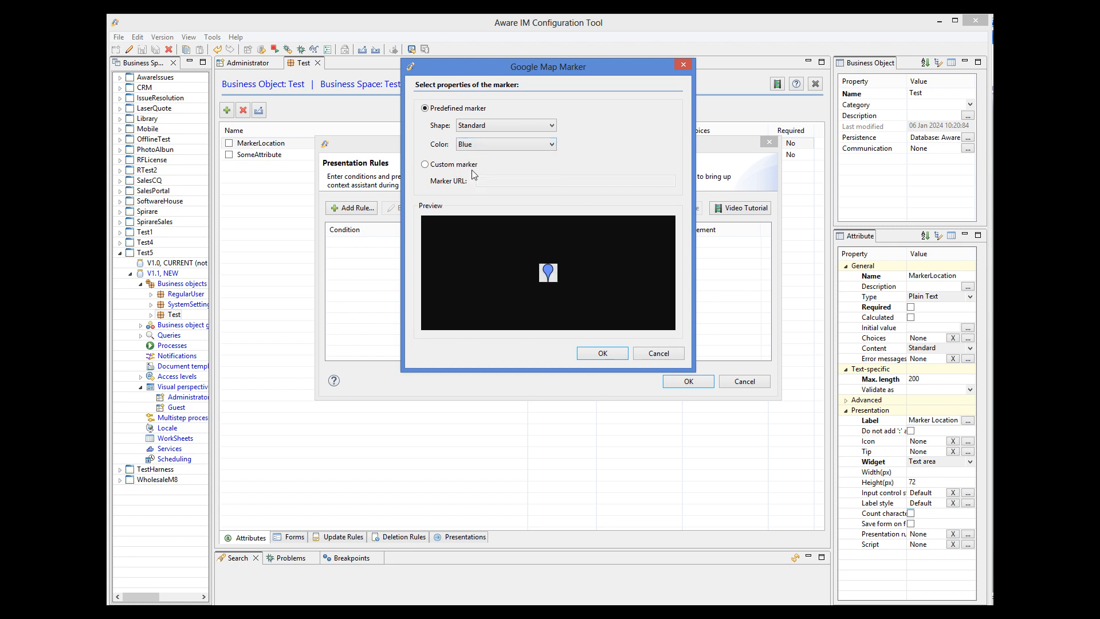
left_click(425, 165)
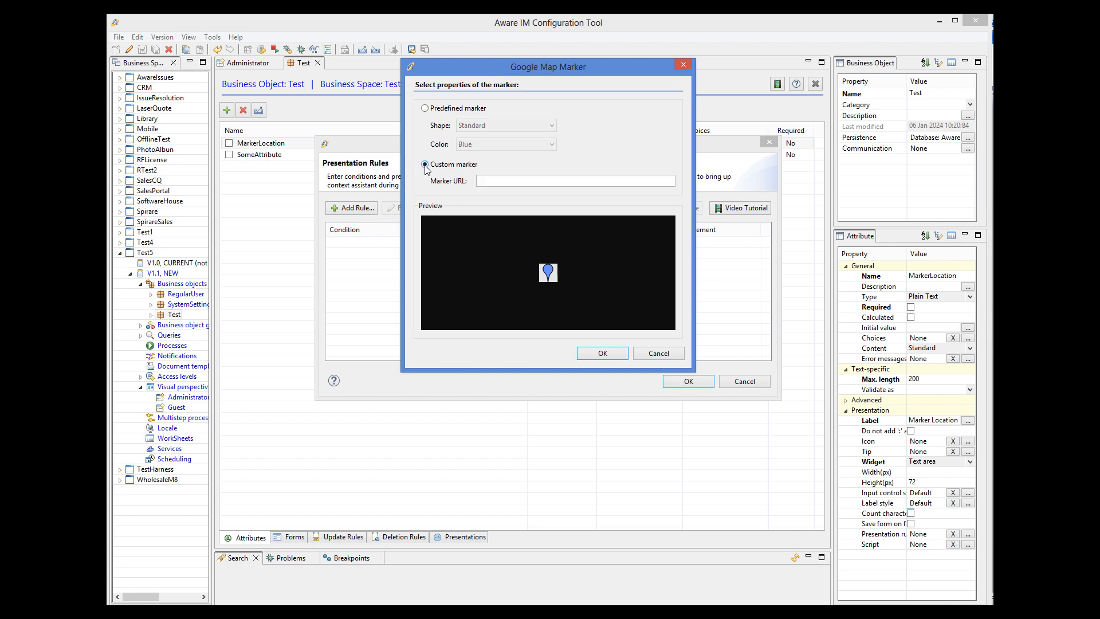
left_click(658, 354)
- Try a new presentation rule for the LABEL element type, and discard it together with the presentation rules changes
left_click(355, 208)
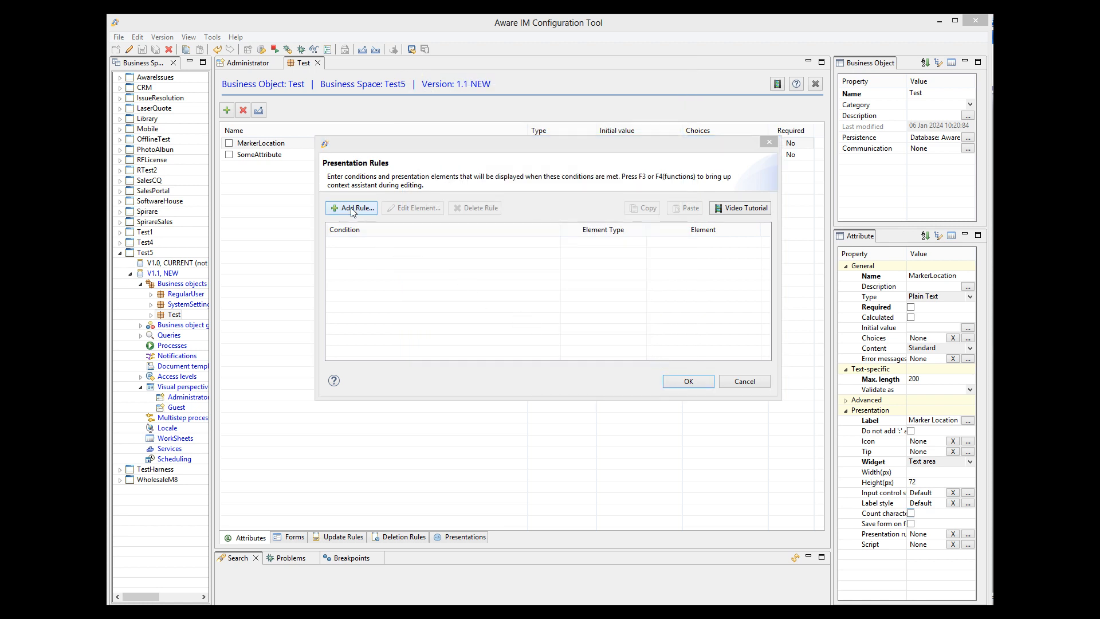
left_click(458, 271)
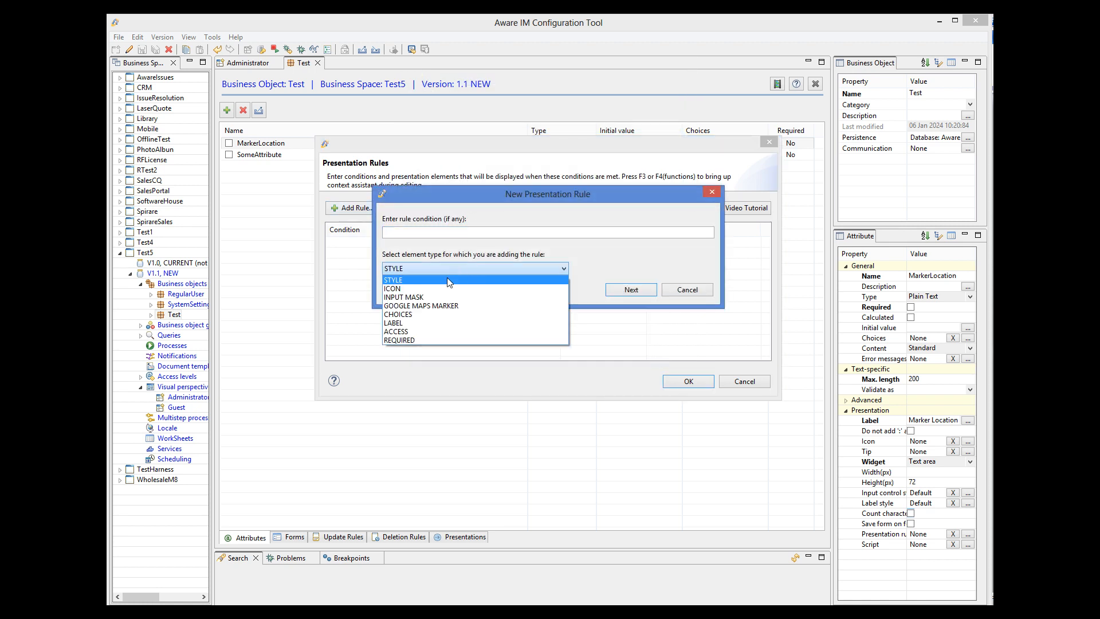
left_click(395, 323)
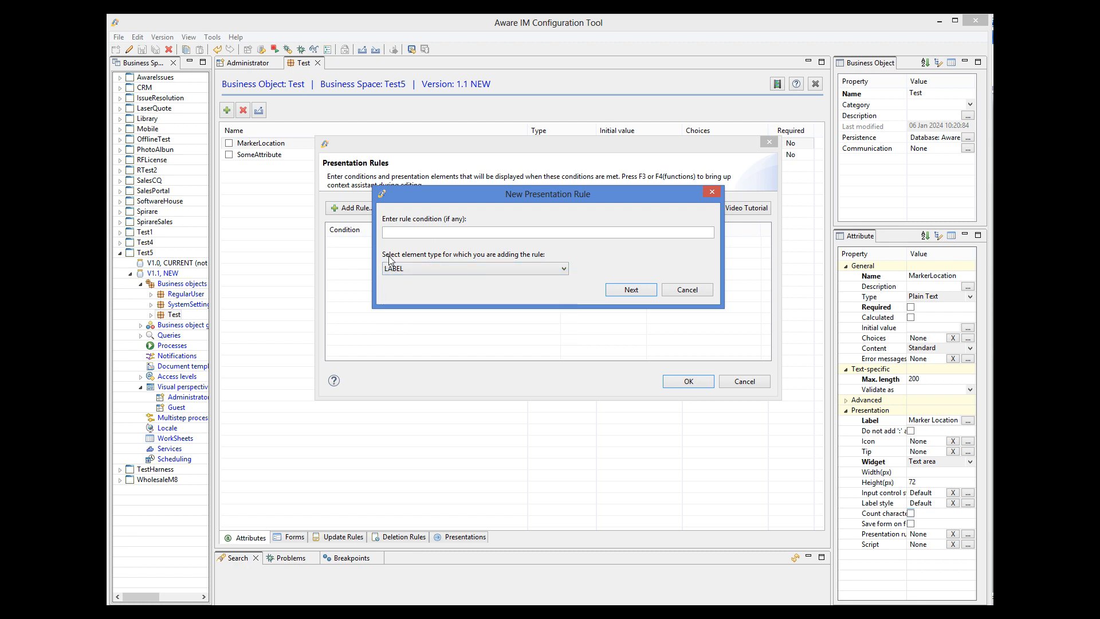
left_click(682, 292)
left_click(751, 381)
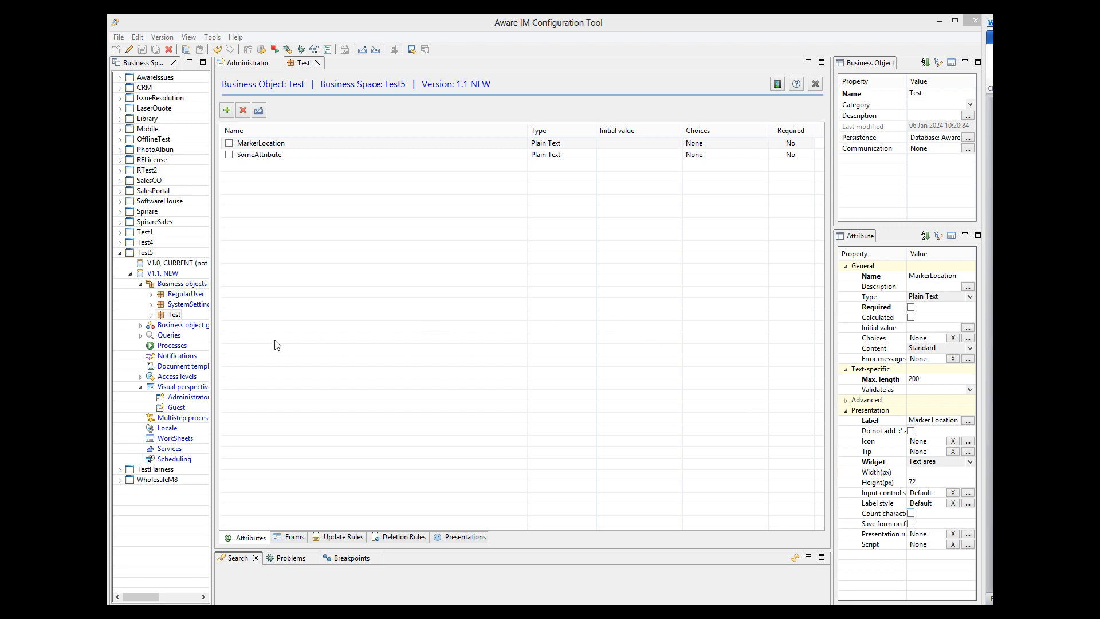
- Open the Test query and bring up its operations with records
left_click(141, 335)
double_click(173, 345)
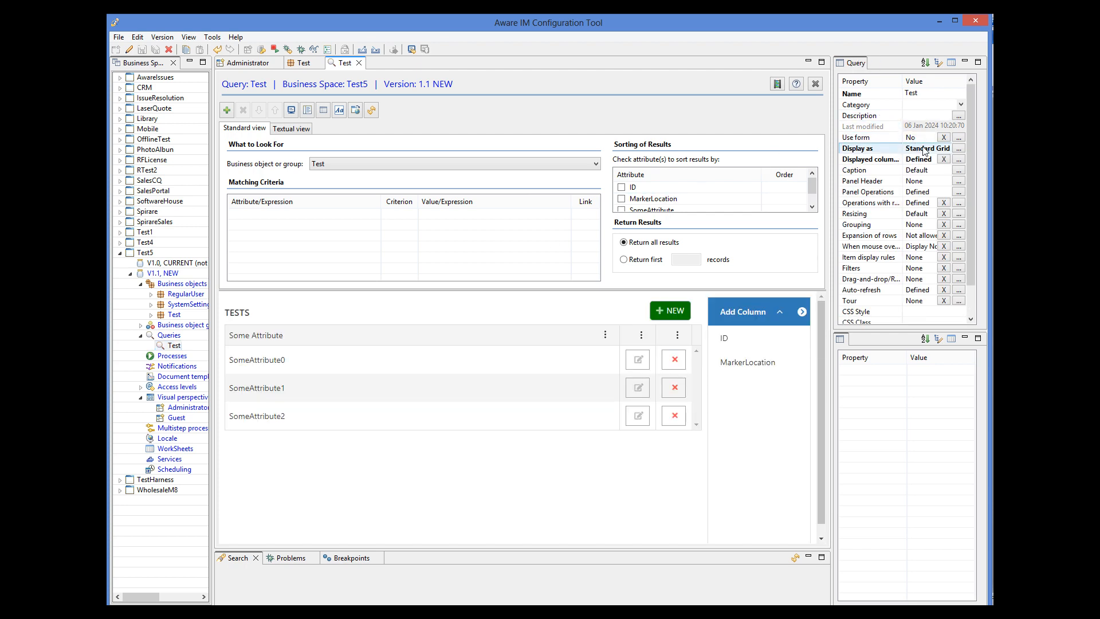
left_click(959, 203)
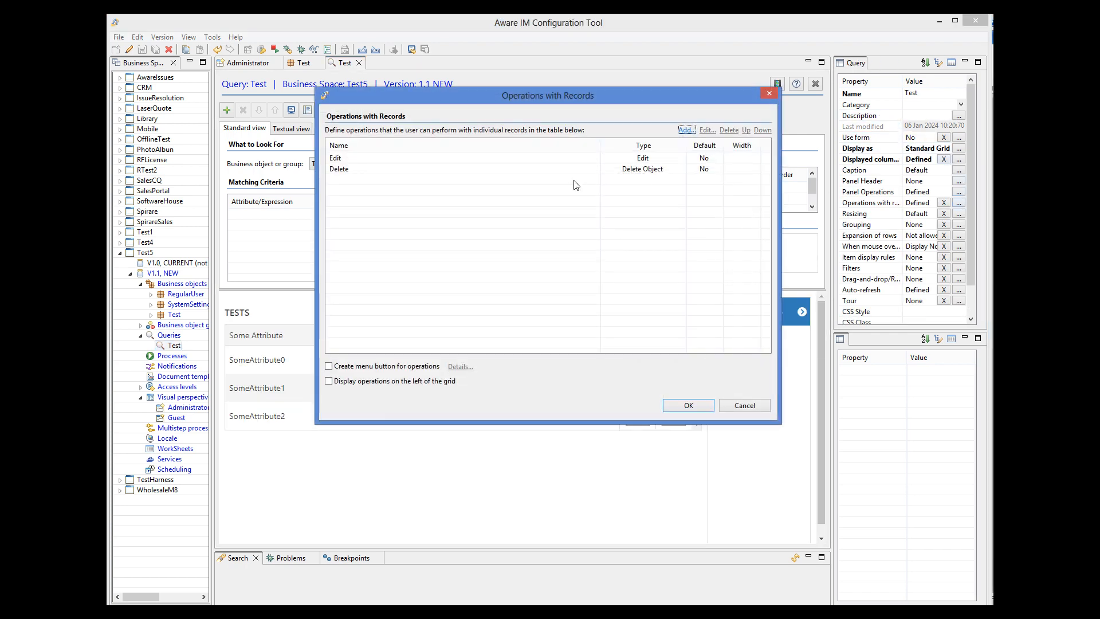
- Try adding a Get Directions operation with detailed directions in a separate window, and discard the operation changes
left_click(682, 130)
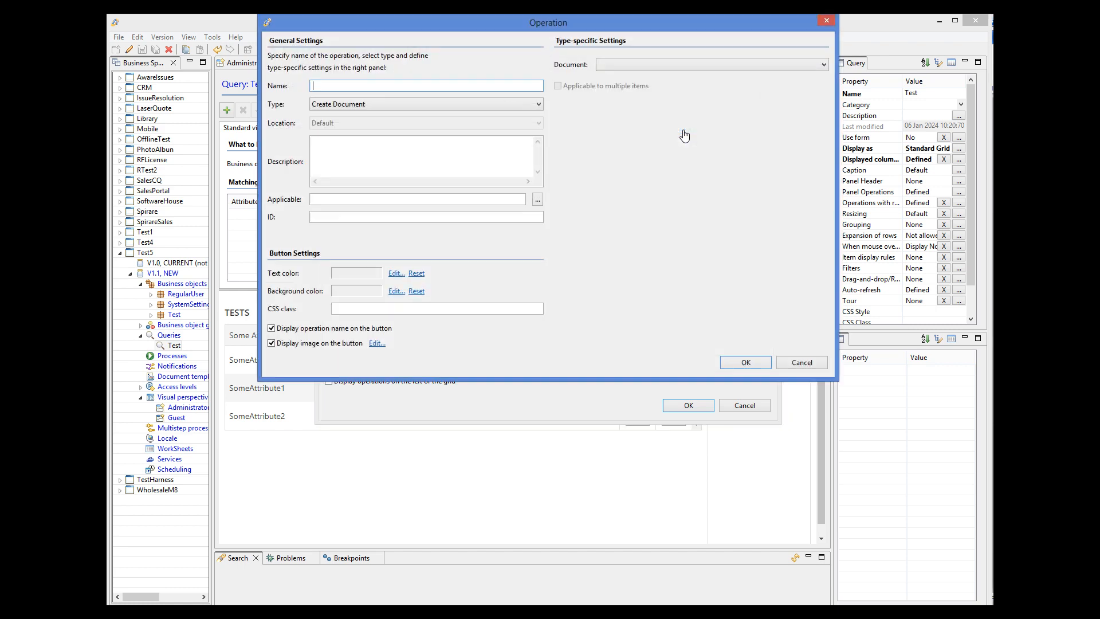
left_click(363, 104)
left_click(343, 158)
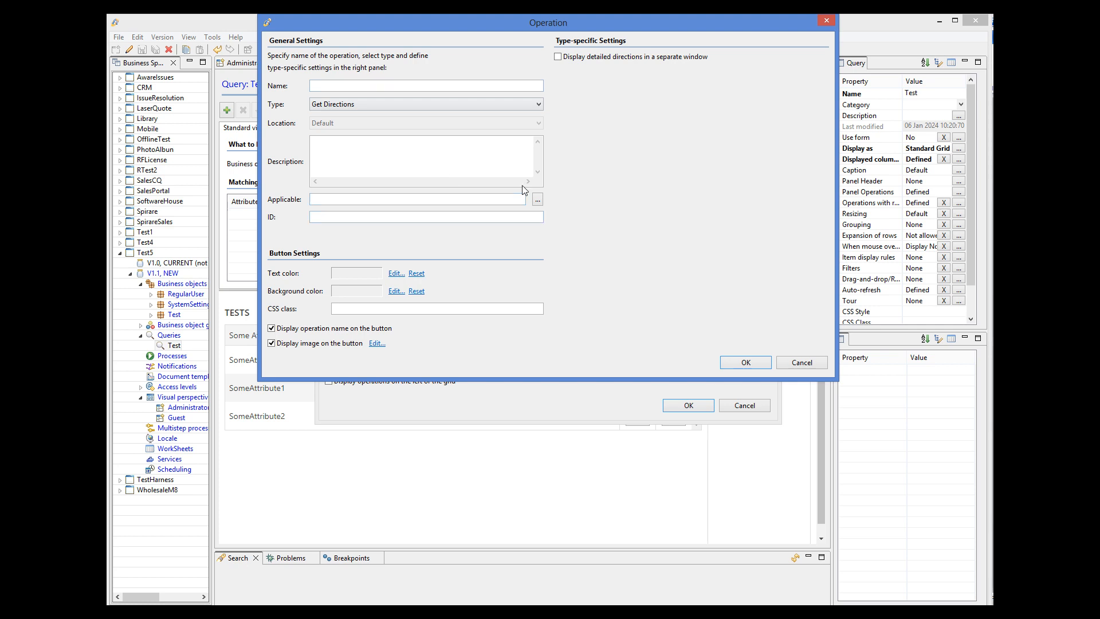
left_click(558, 58)
left_click(791, 362)
left_click(742, 406)
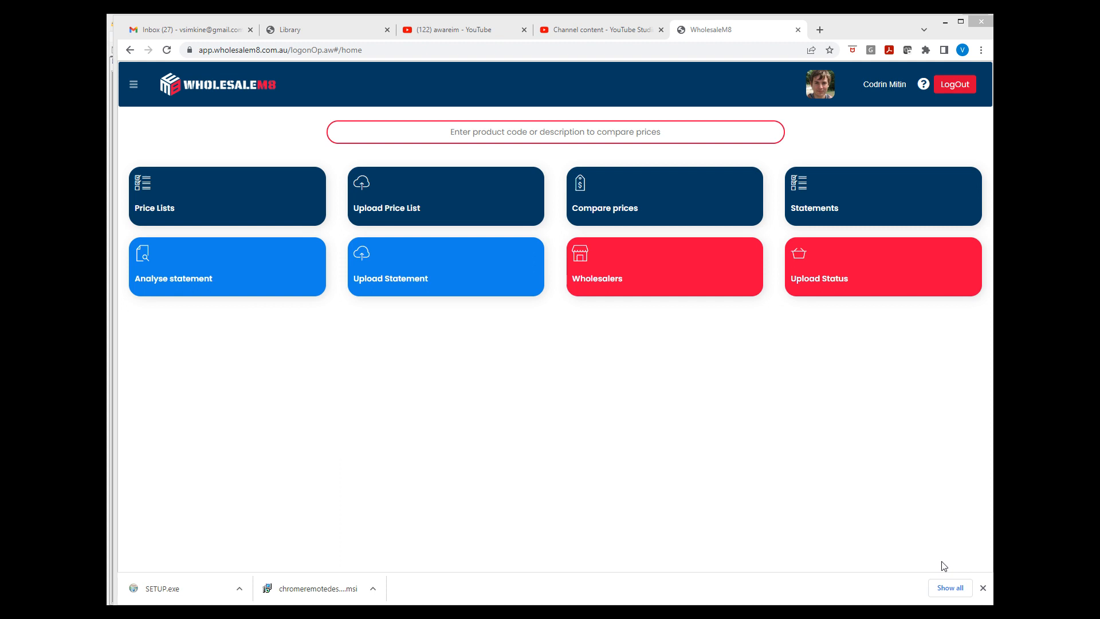
- Switch to WholesaleM8 in the browser, search for CLI, and open the prices for product CLI40MLEDW, allowing location access
left_click(624, 136)
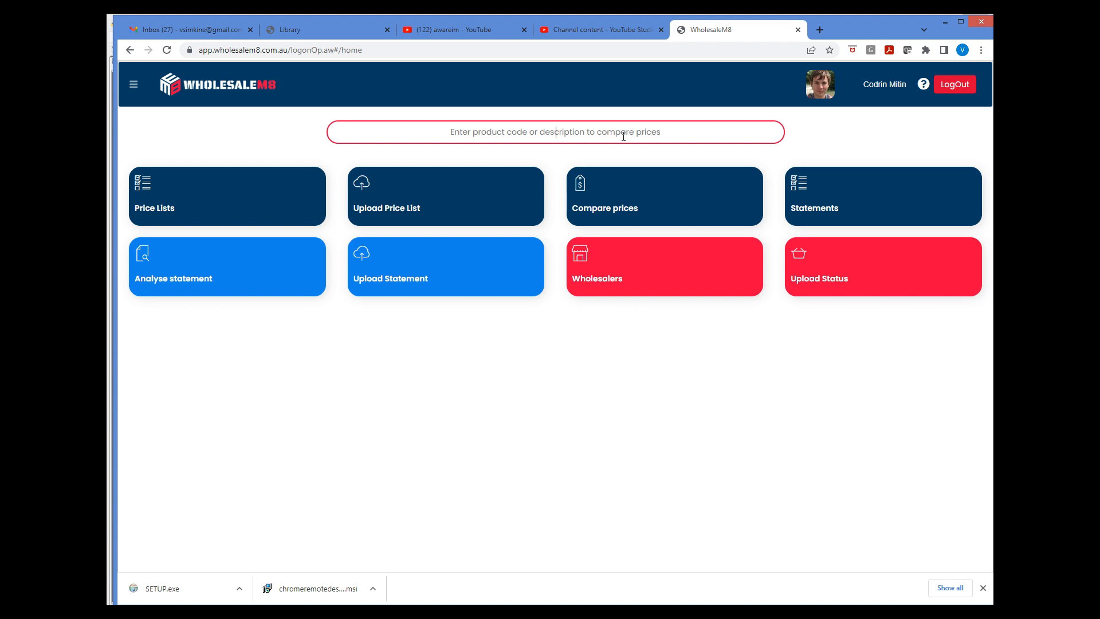
type("CLI")
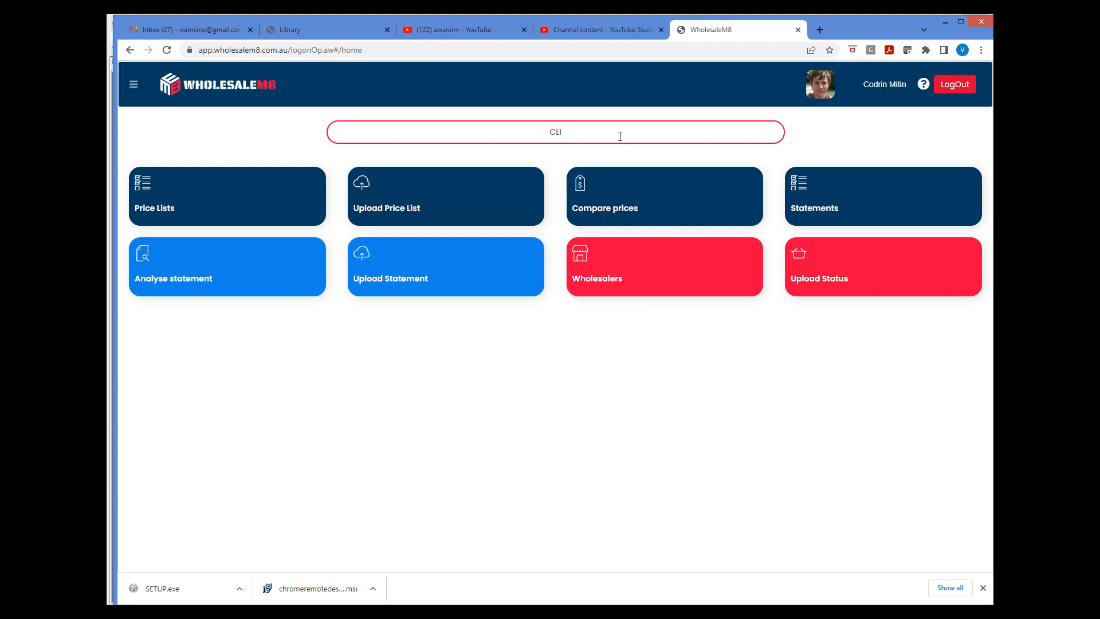
key("Return")
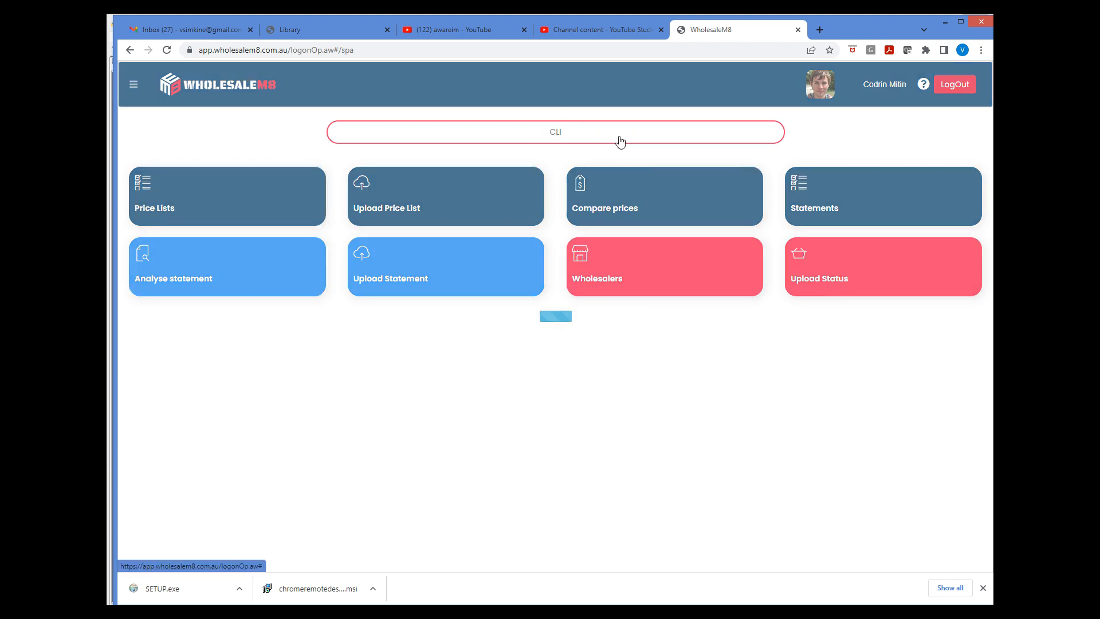
left_click(321, 209)
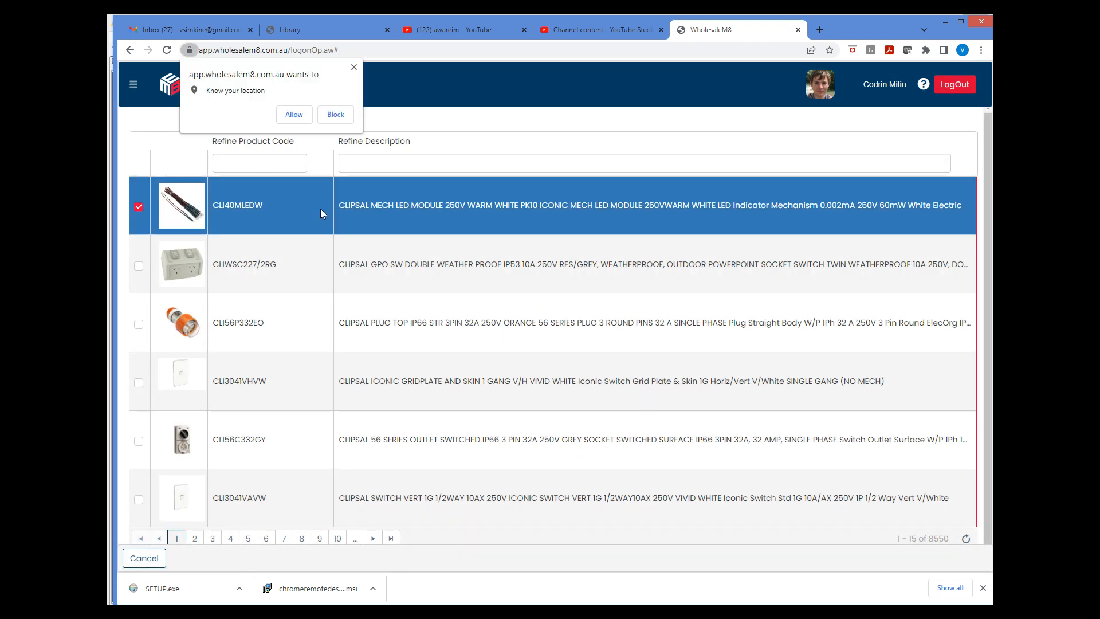
left_click(306, 116)
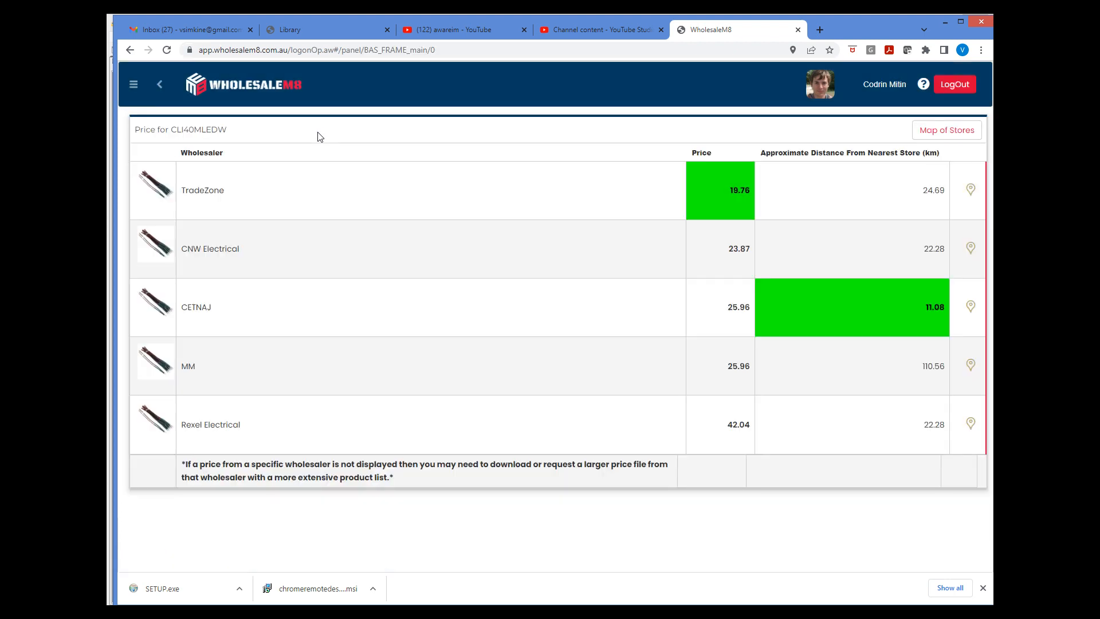
- Display the map of stores for product CLI40MLEDW within a 30 km radius
left_click(386, 169)
left_click(931, 128)
type("30")
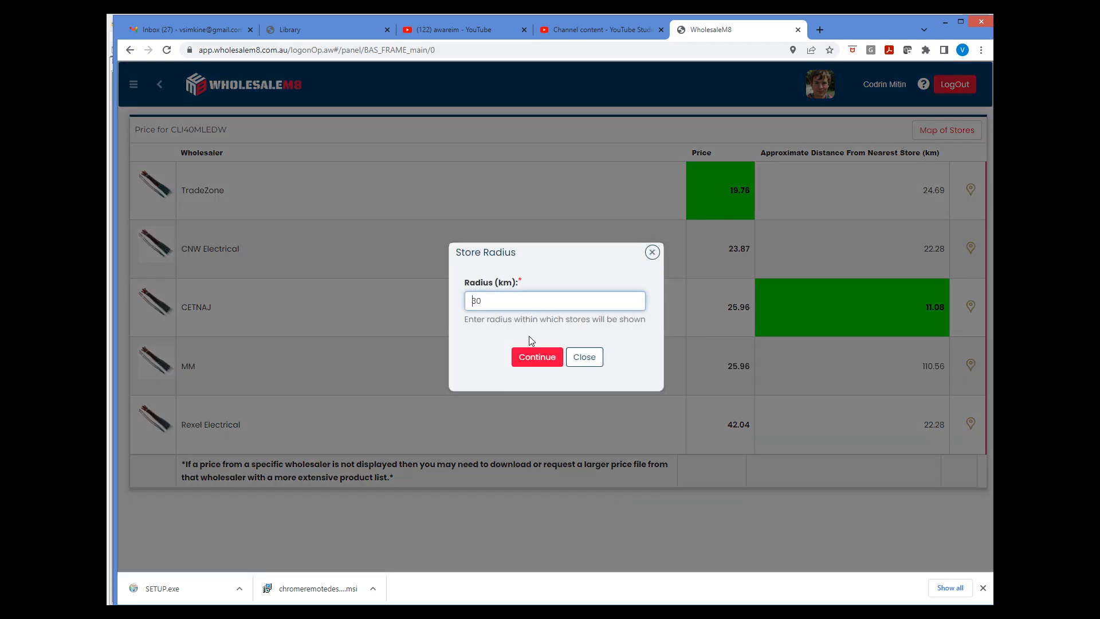
left_click(535, 355)
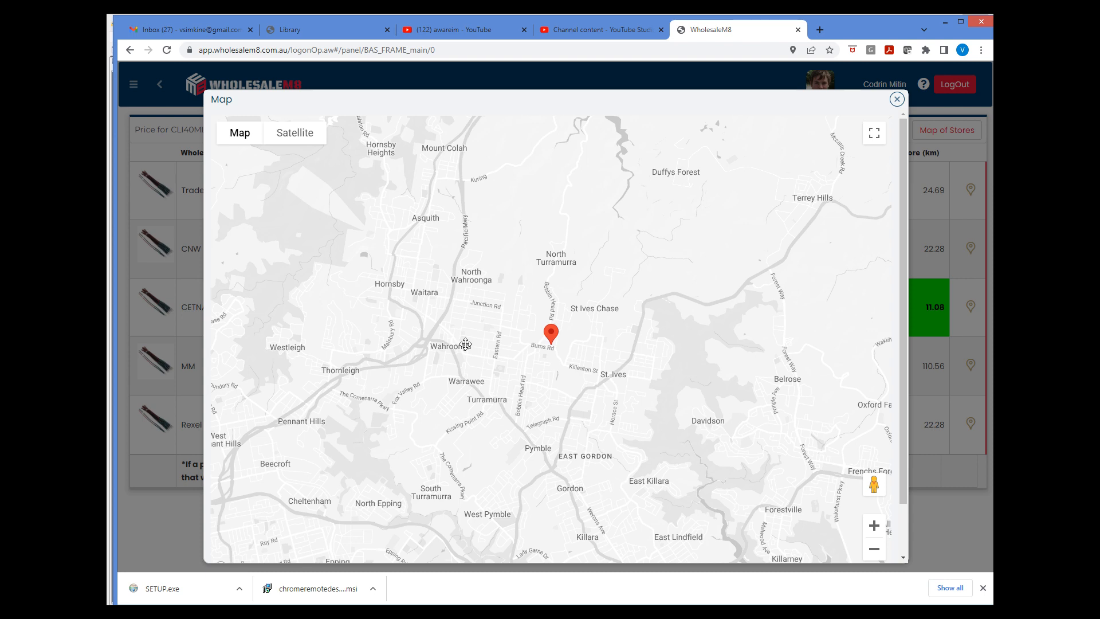
- Get directions to the store marker near Dural, and close the directions page
left_click_drag(465, 344, 538, 350)
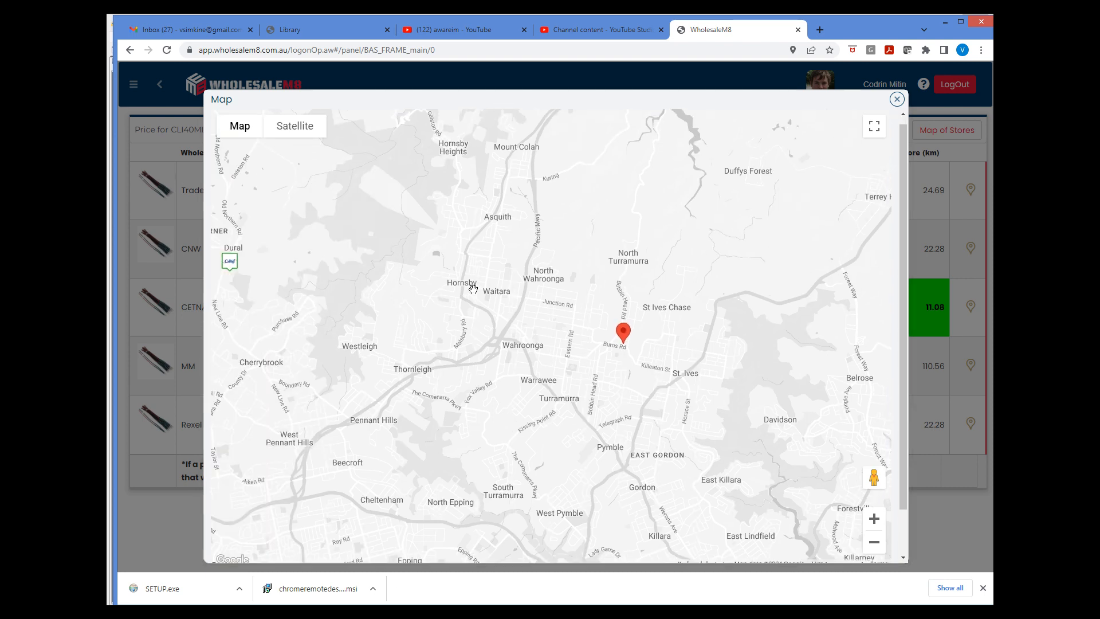
left_click(236, 267)
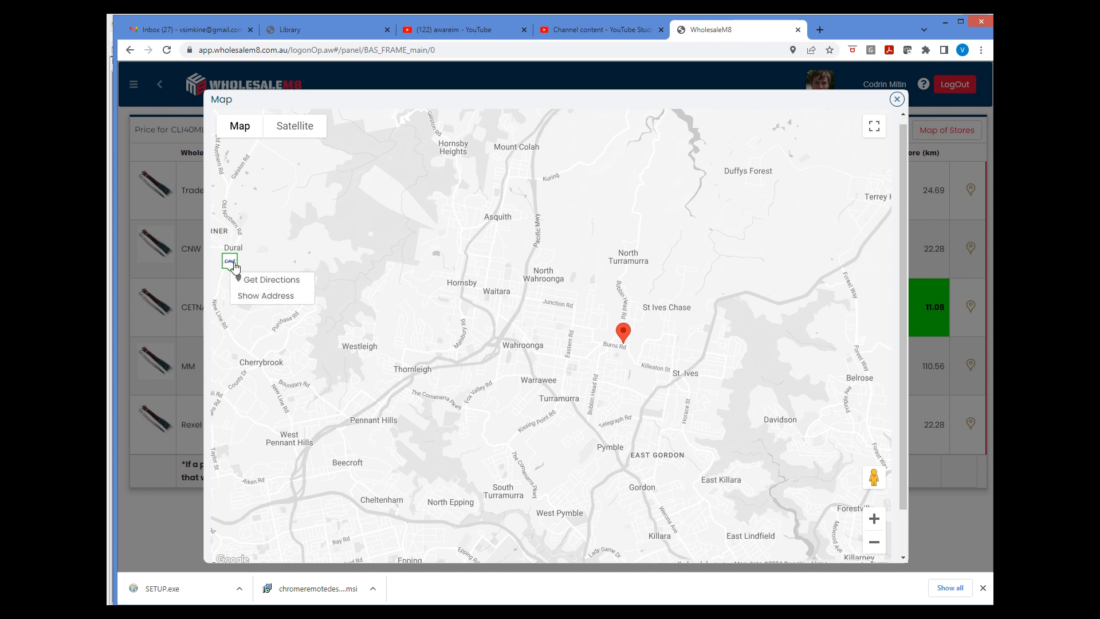
left_click(254, 286)
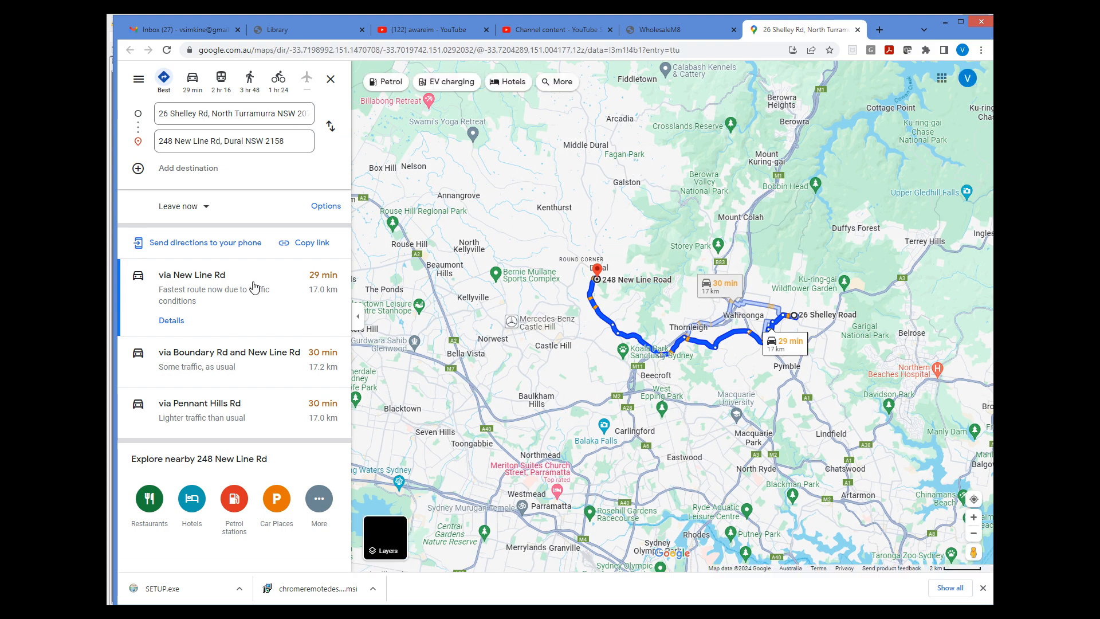
left_click(858, 30)
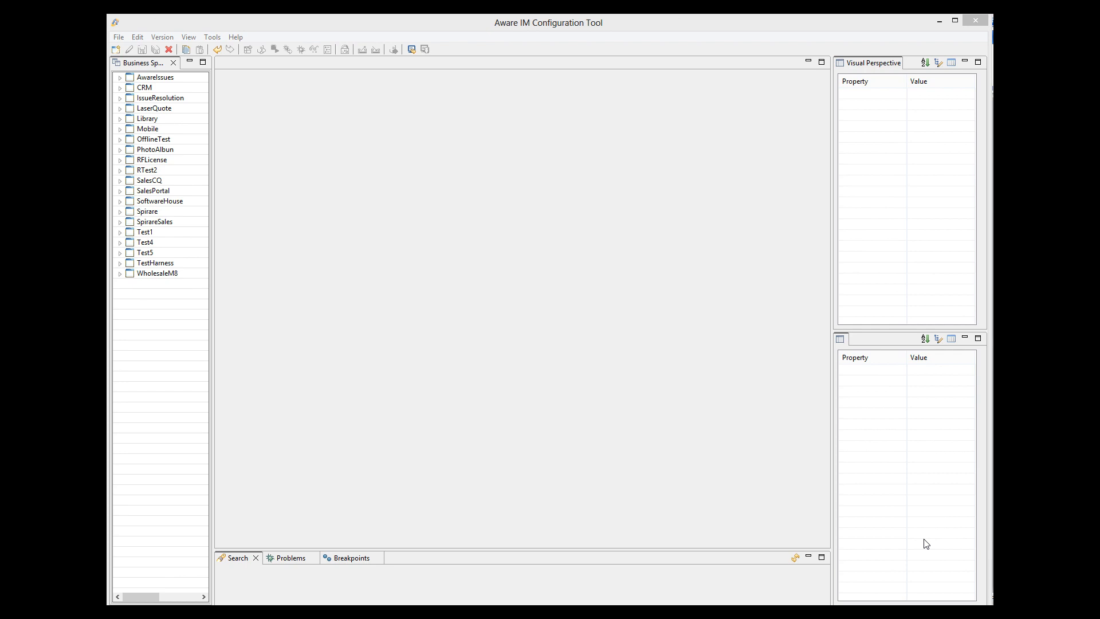
- Switch to the Aware IM Configuration Tool and open the MapOfStores visual perspective in version 1.1 of WholesaleM8
left_click(120, 275)
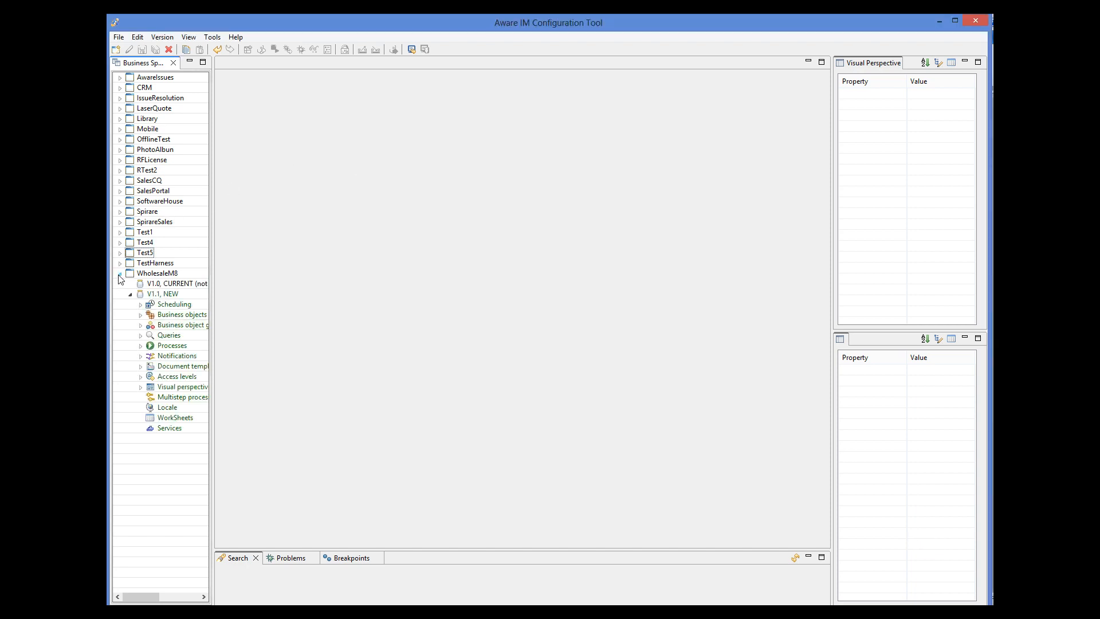
left_click(140, 387)
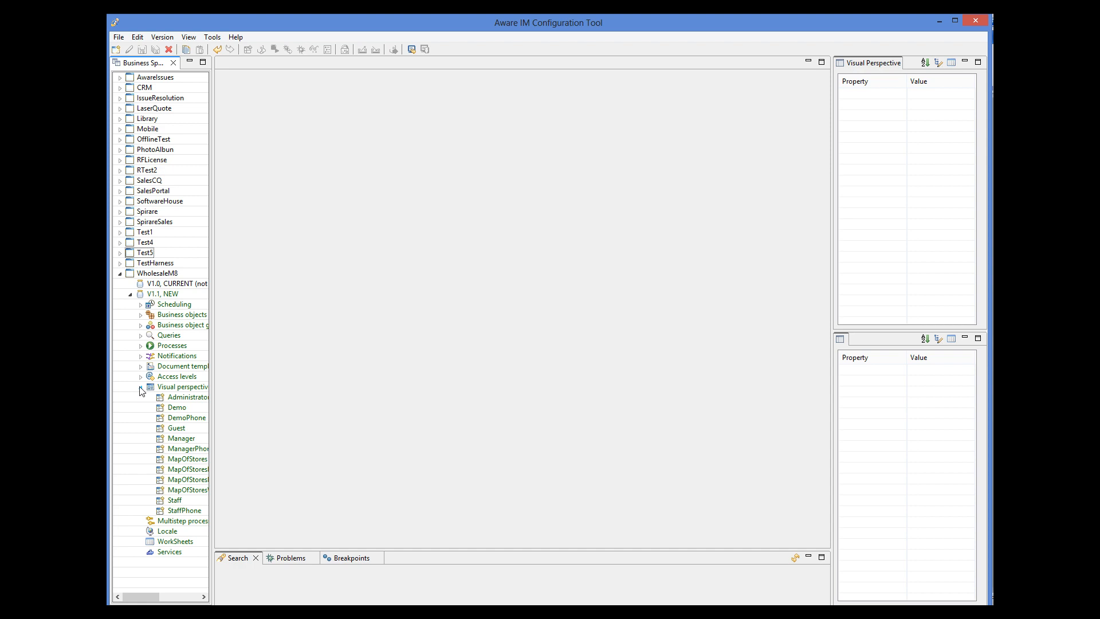
left_click_drag(154, 596, 163, 593)
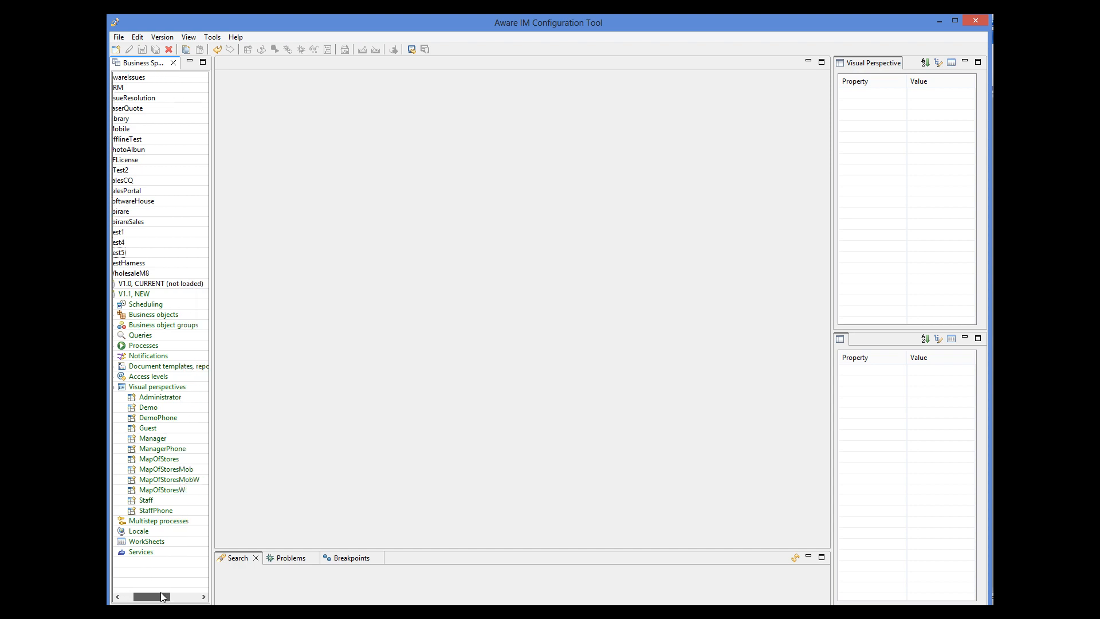
left_click(170, 464)
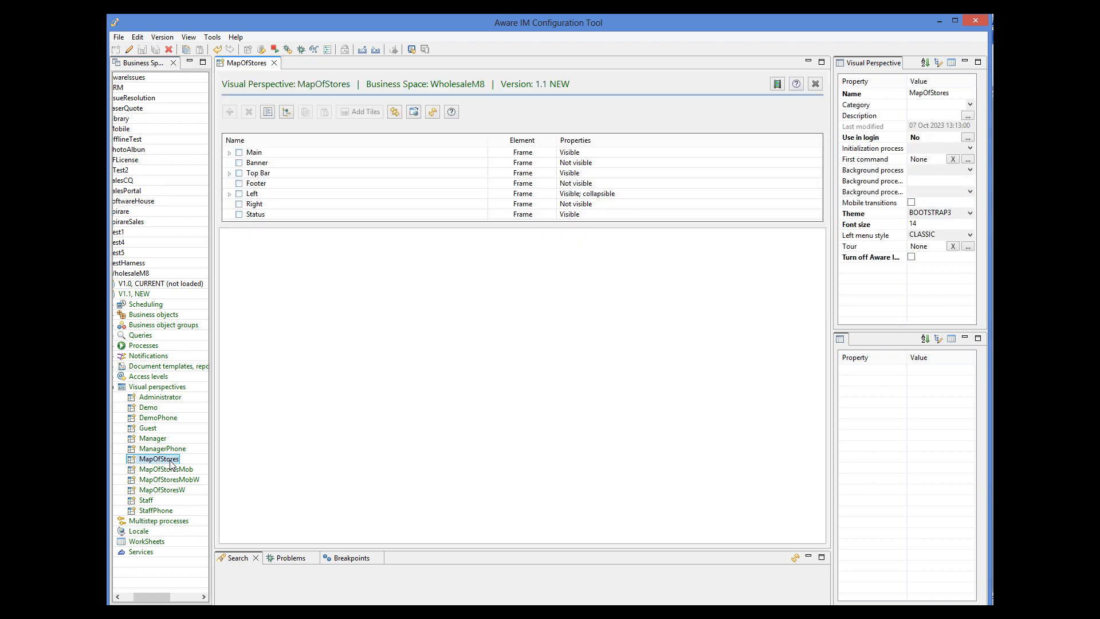
- Examine the Google Map content settings of the Main content panel in the Map tab, and leave them without changes
left_click(239, 154)
left_click(230, 154)
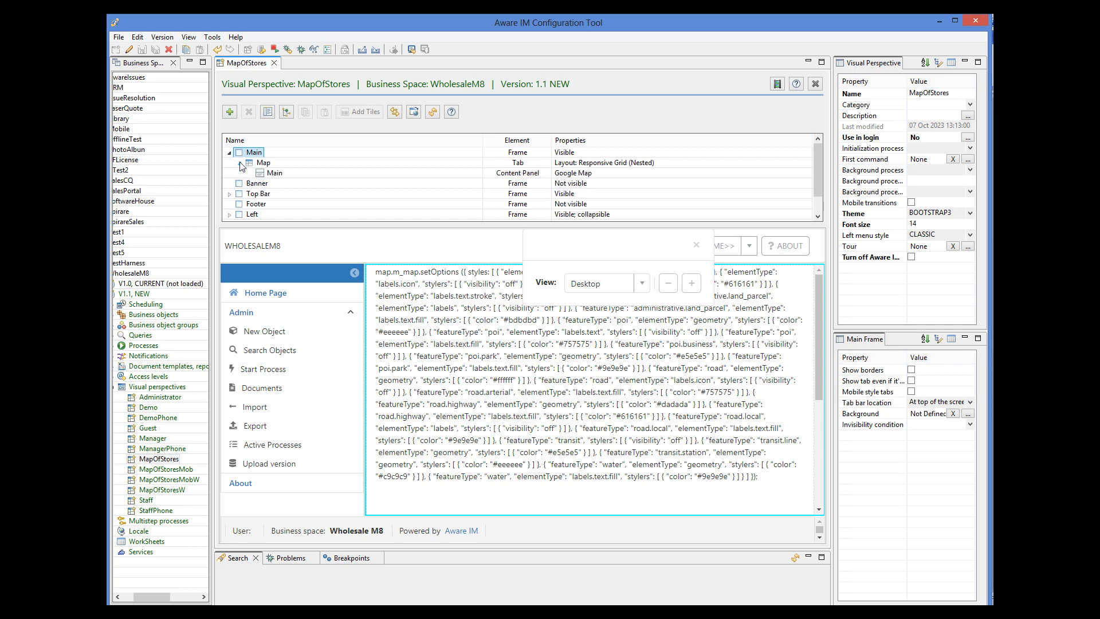
left_click(240, 163)
left_click(269, 173)
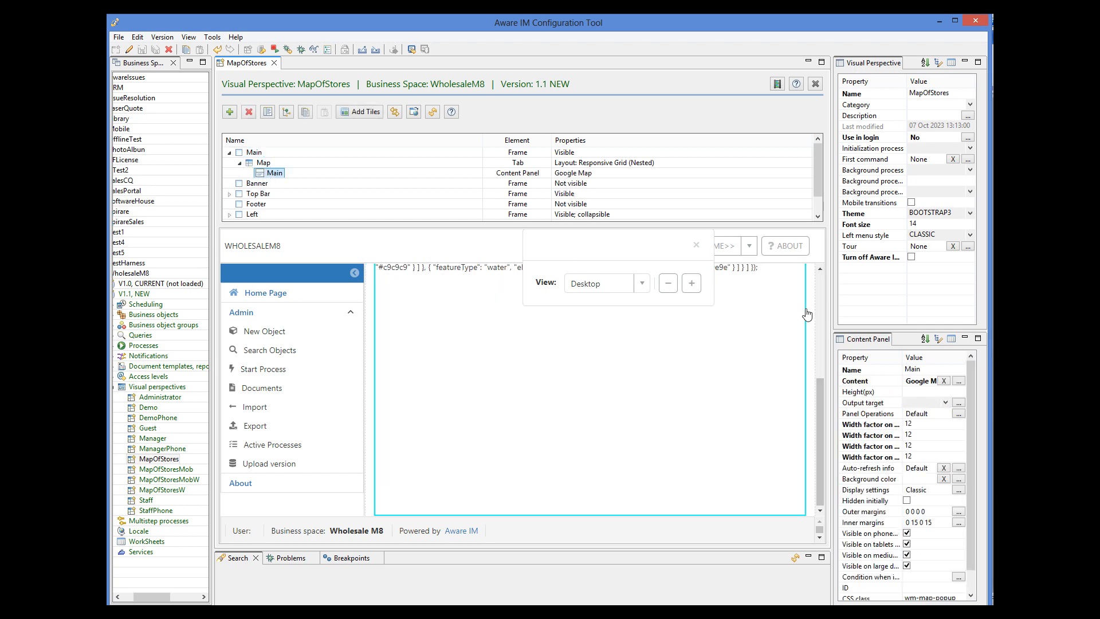
left_click(959, 381)
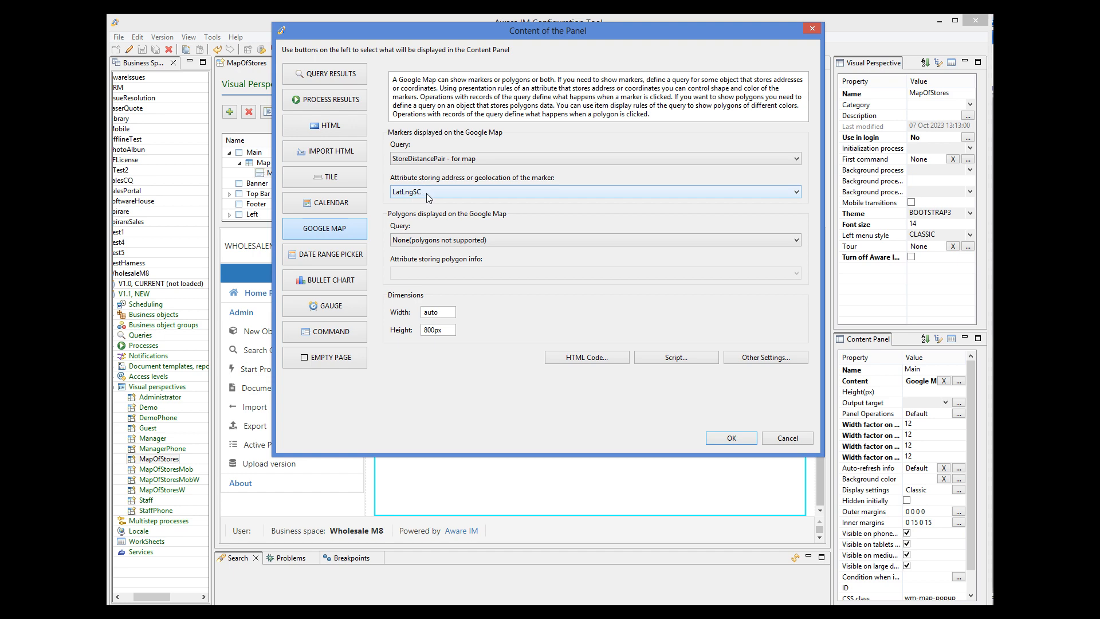
left_click(794, 439)
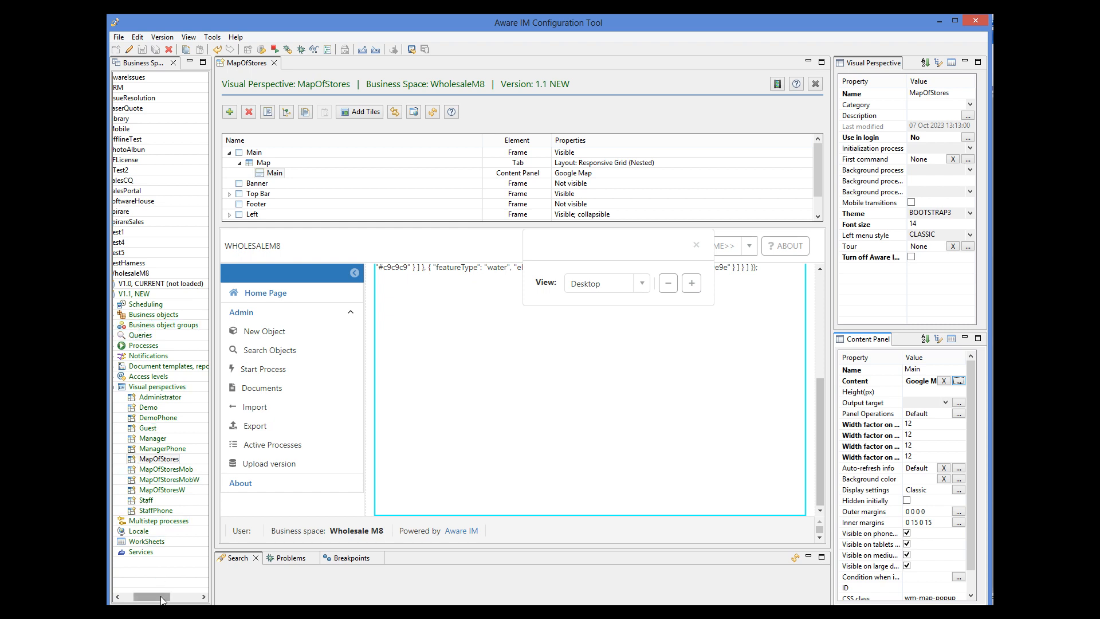
- Open the query StoreDistancePair - for map from the WholesaleM8 queries
left_click_drag(161, 600, 150, 599)
left_click(129, 336)
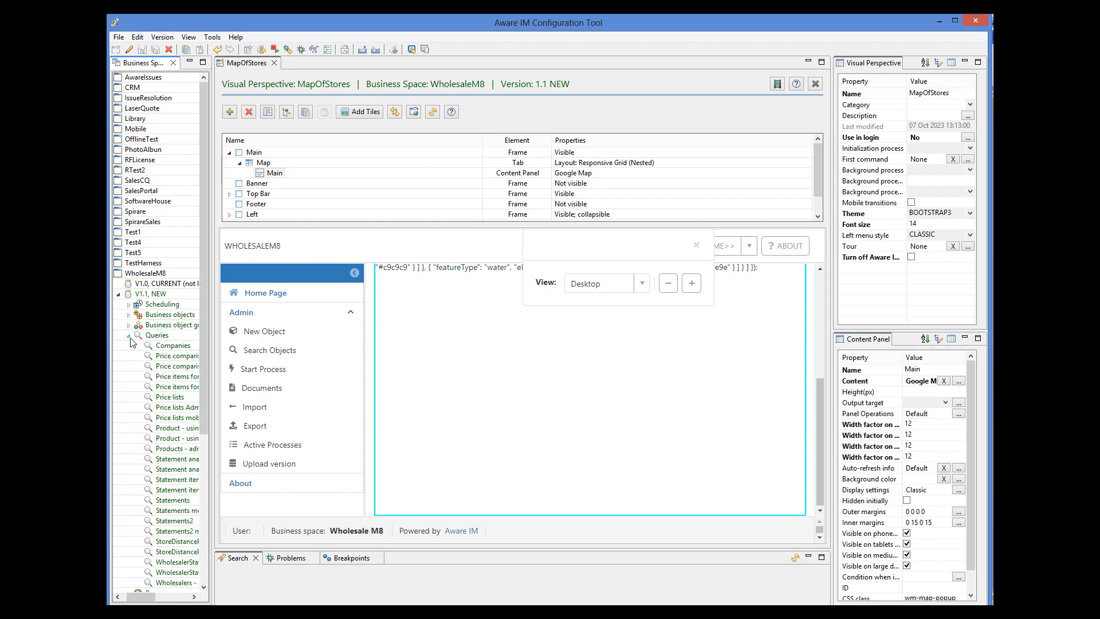
left_click_drag(141, 599, 149, 601)
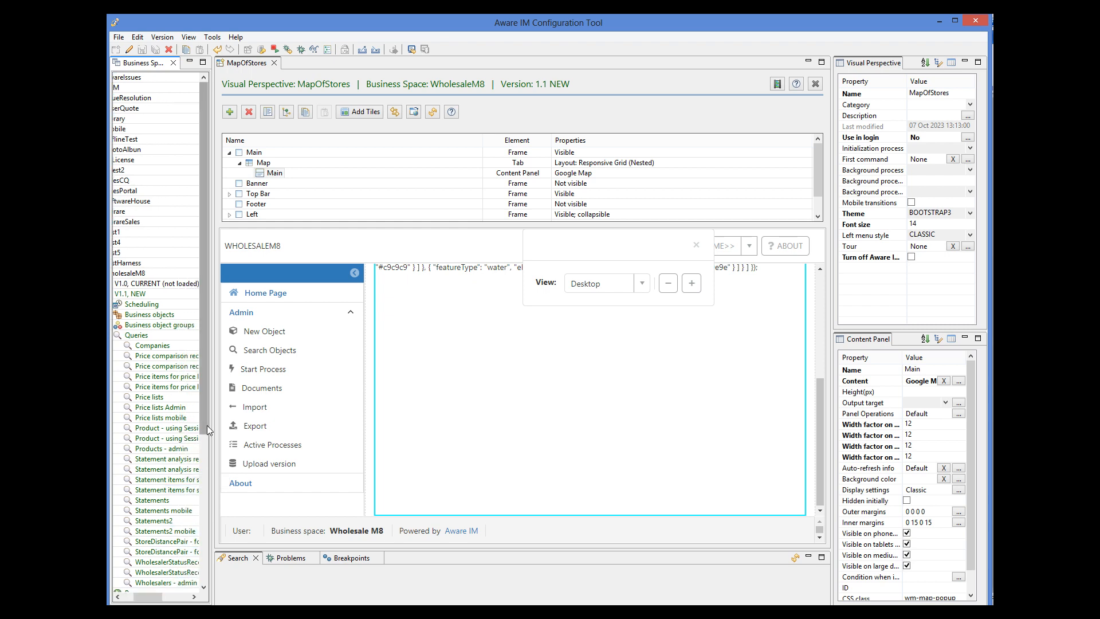
left_click_drag(208, 425, 204, 459)
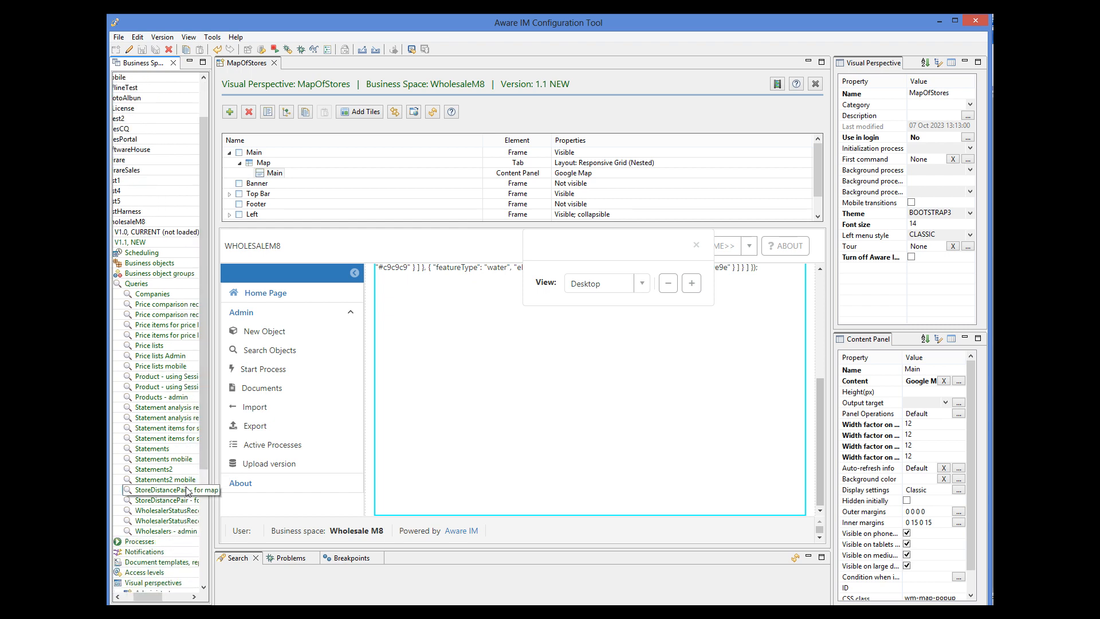
double_click(187, 490)
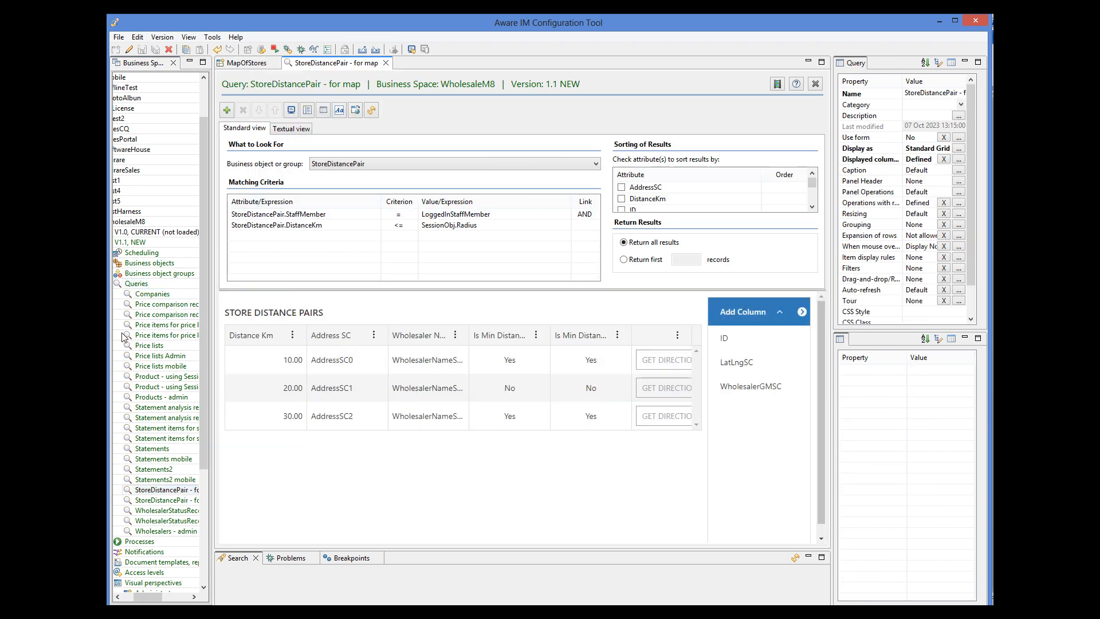
- Open the StoreDistancePair business object of WholesaleM8
left_click_drag(156, 596, 143, 596)
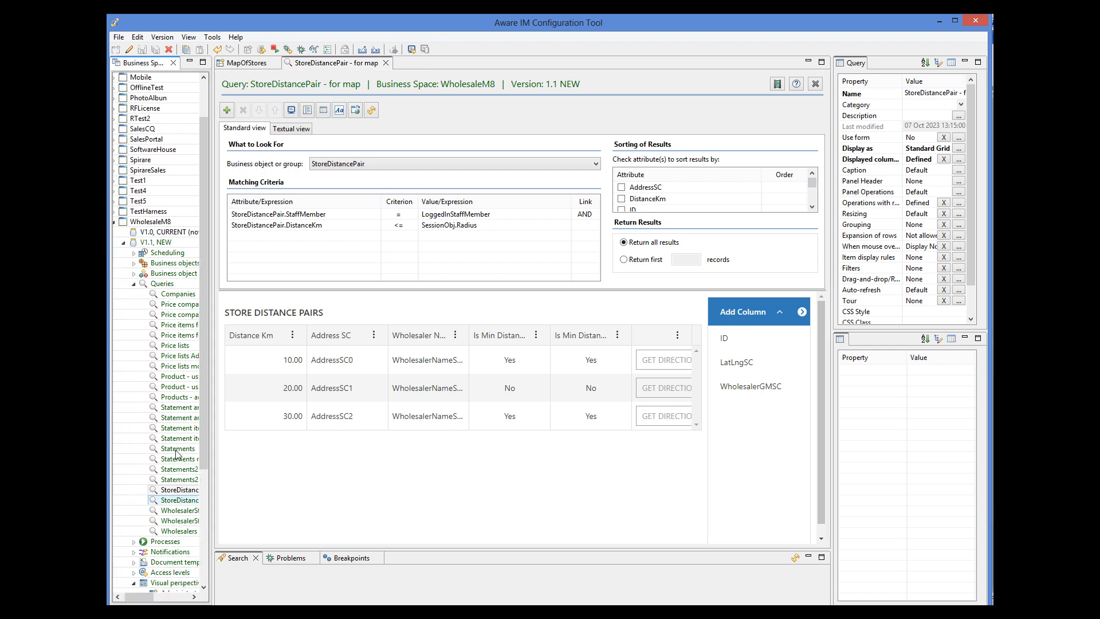
left_click(133, 263)
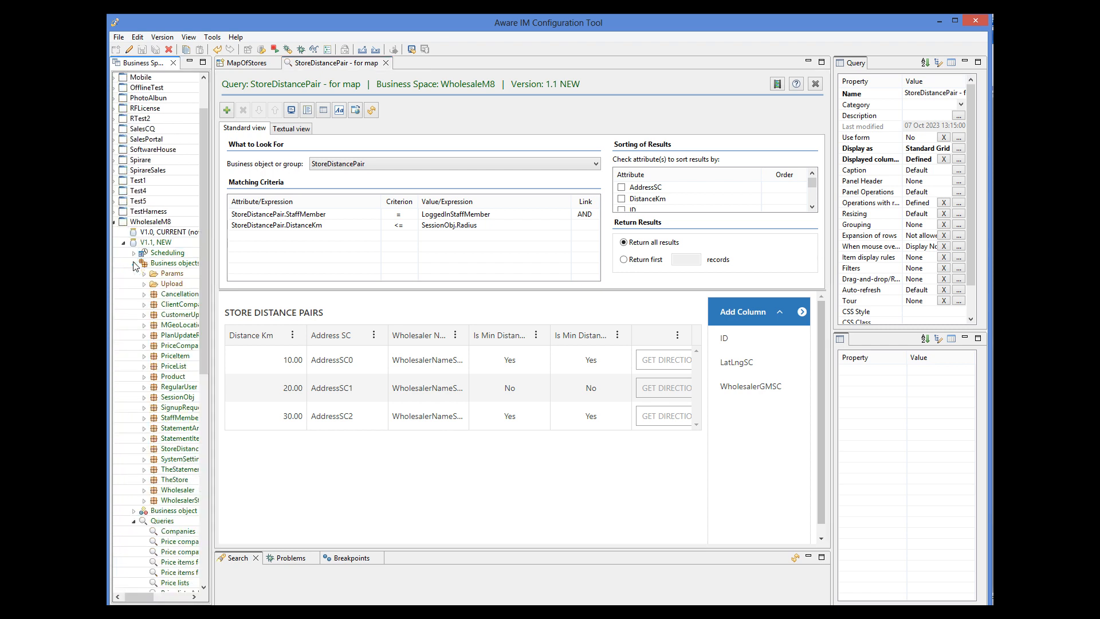
left_click_drag(149, 597, 155, 598)
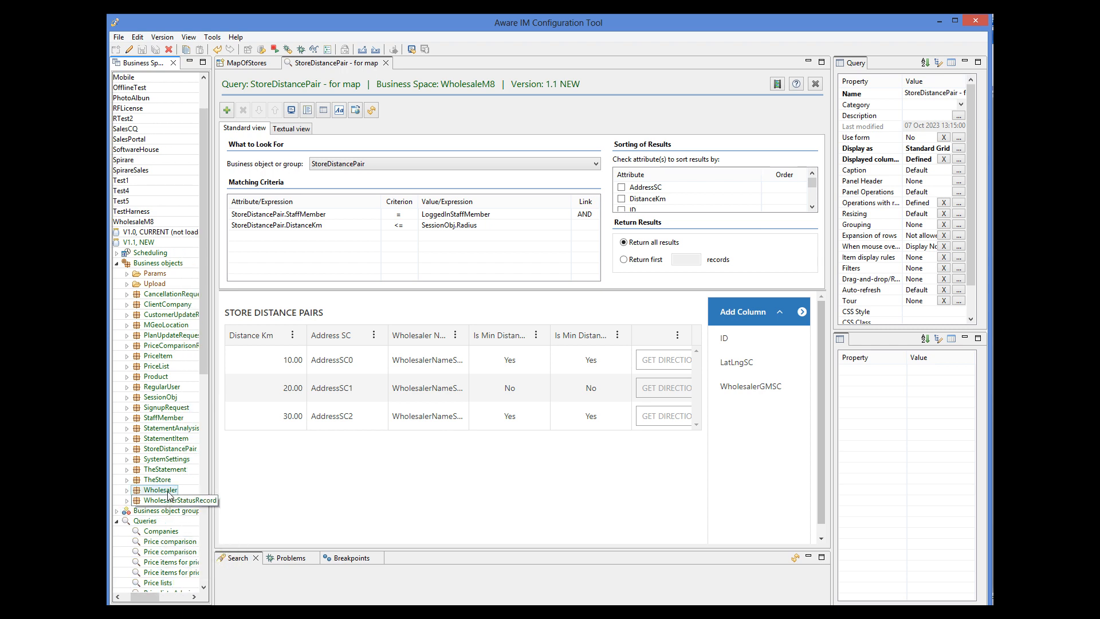
double_click(175, 452)
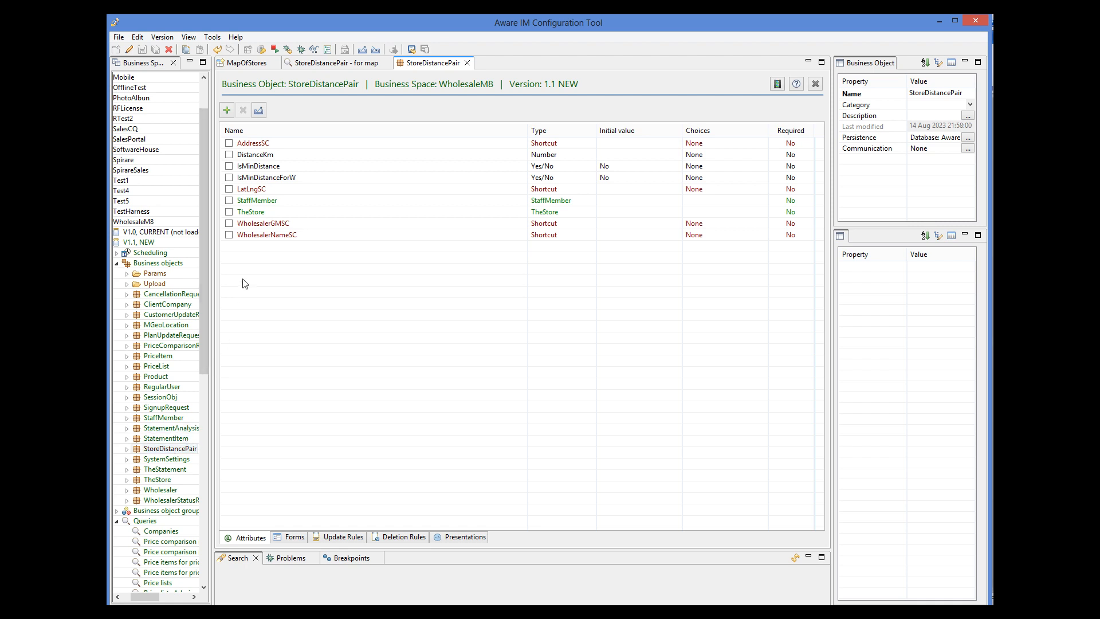
- Bring up the presentation rules of the LatLngSC attribute and examine their conditions and element type
left_click(262, 193)
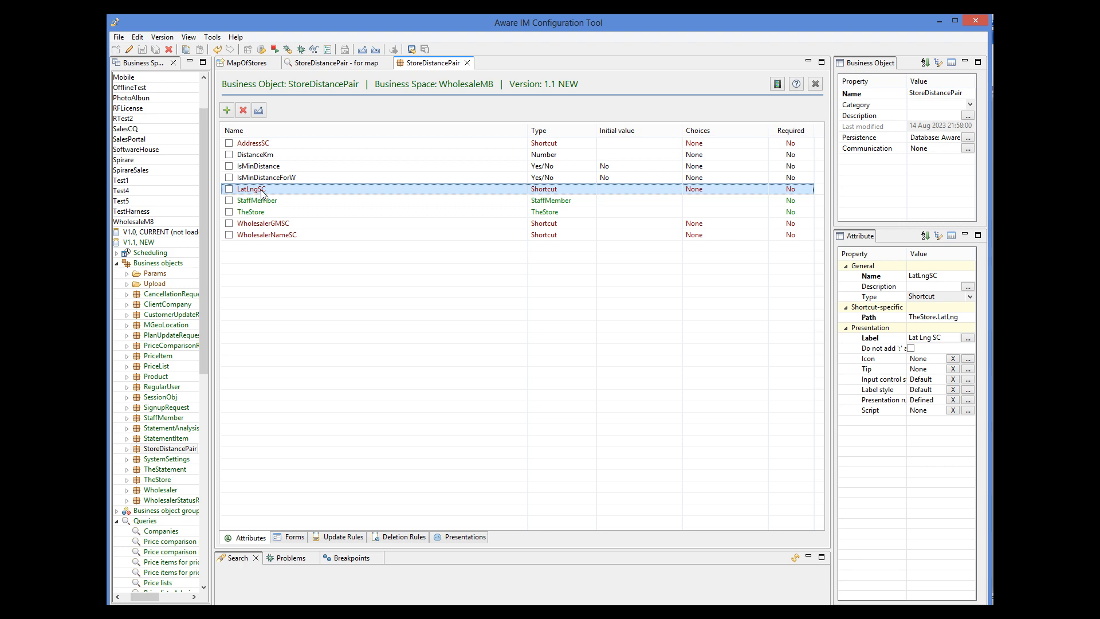
left_click(968, 400)
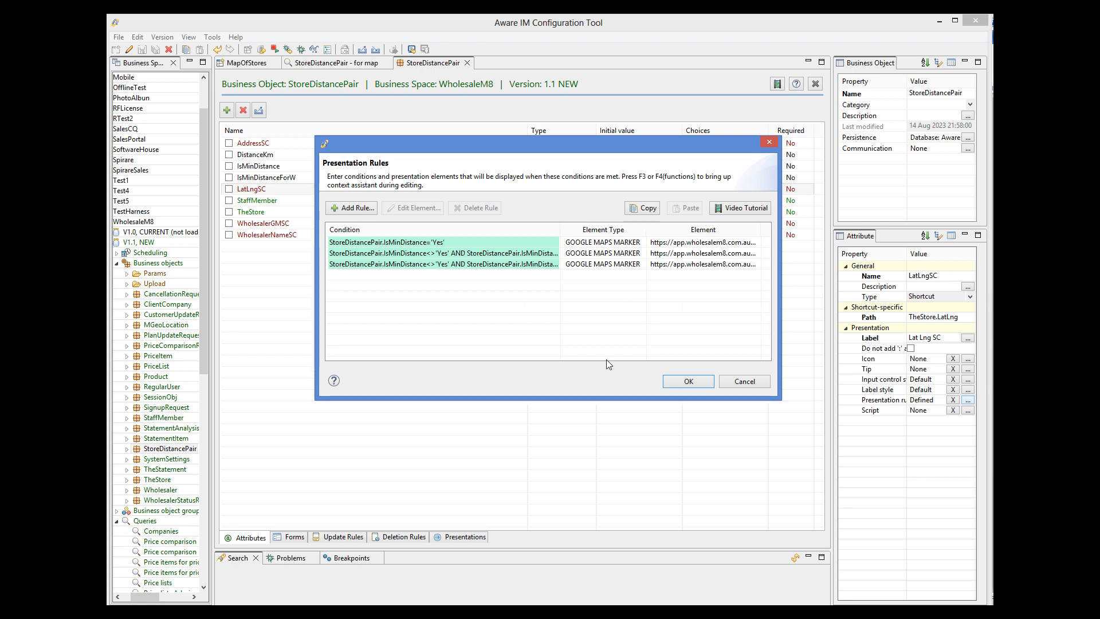
left_click(419, 243)
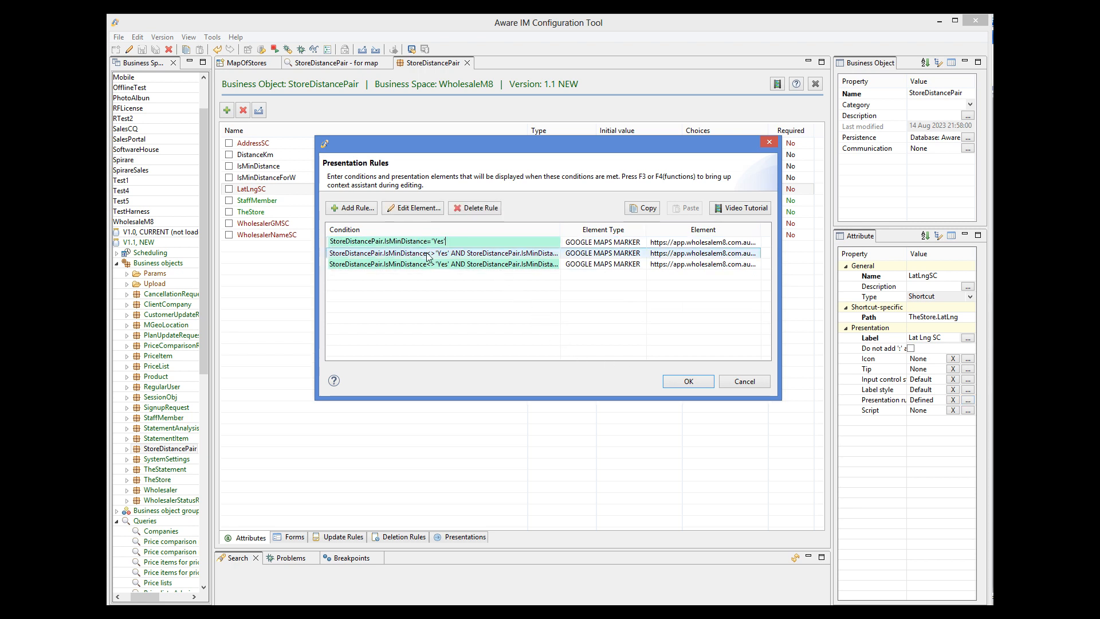
left_click(428, 265)
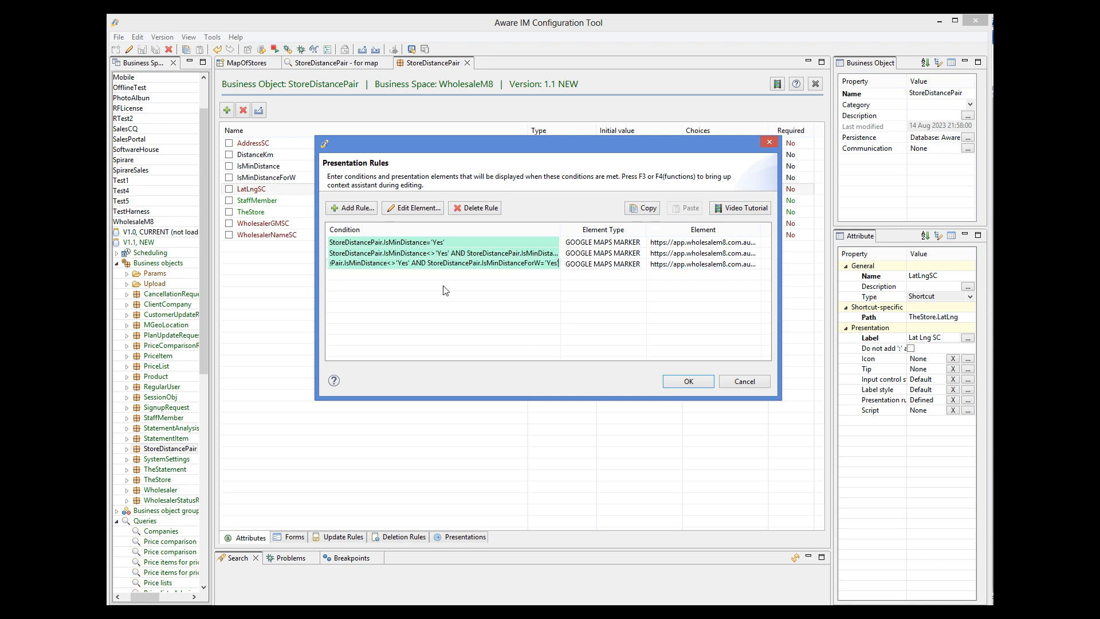
left_click(616, 243)
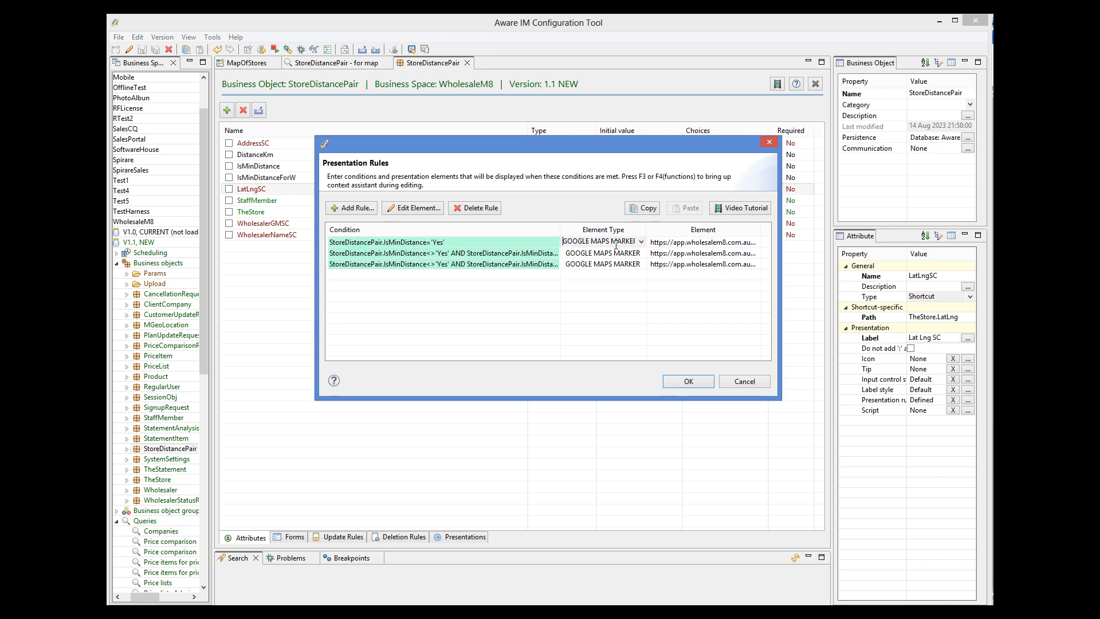
- Examine the custom marker URL of the IsMinDistance='Yes' rule, and close the marker and presentation rules without saving
left_click(411, 207)
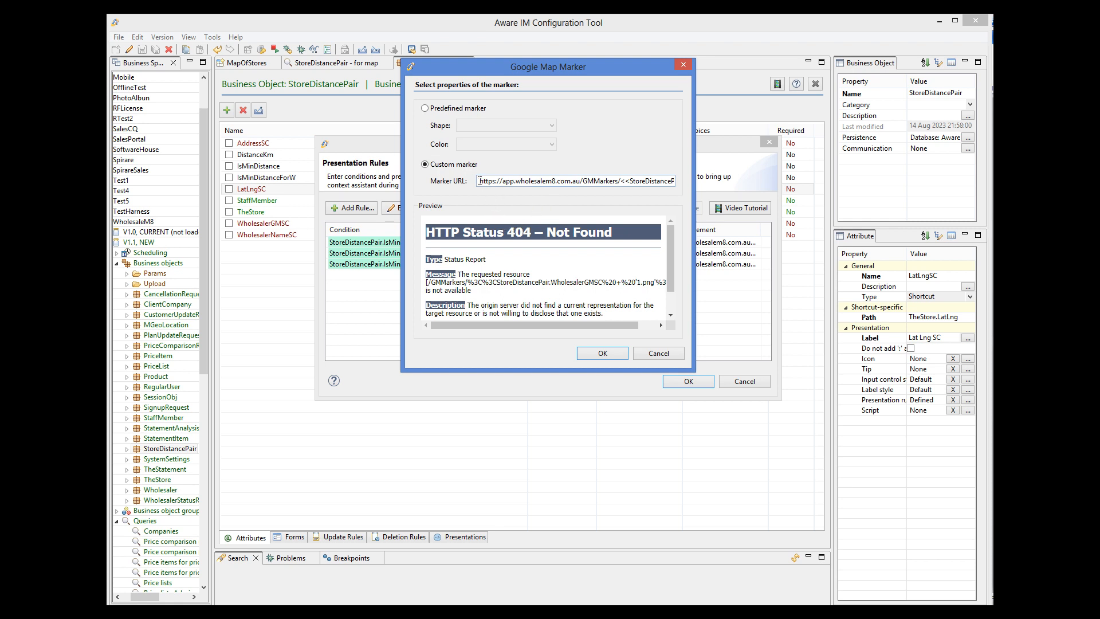
left_click_drag(480, 180, 683, 190)
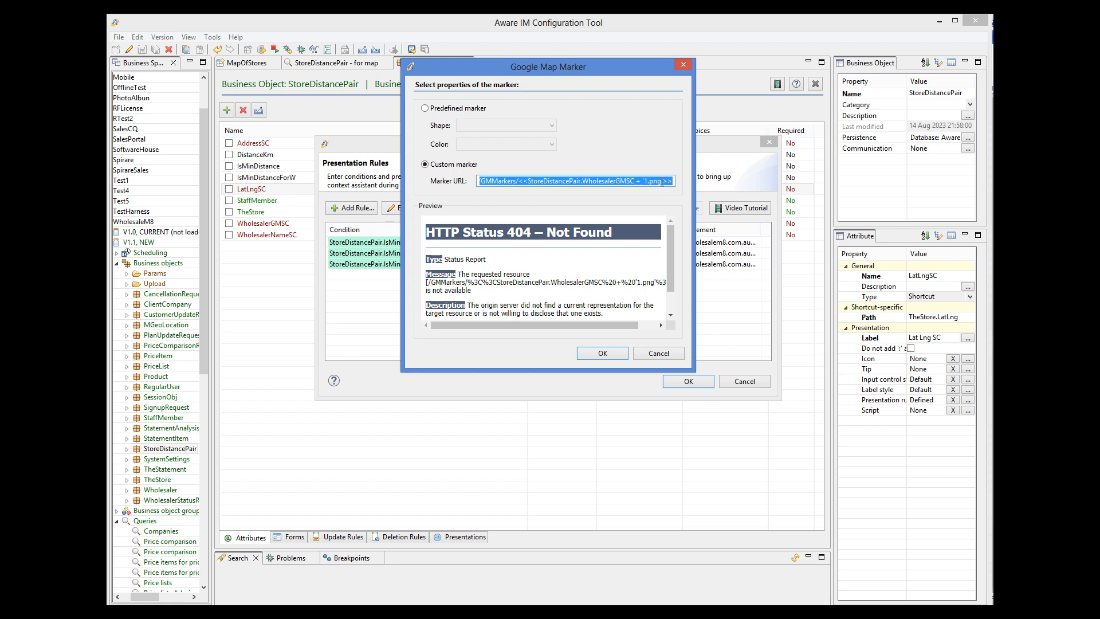
left_click(662, 182)
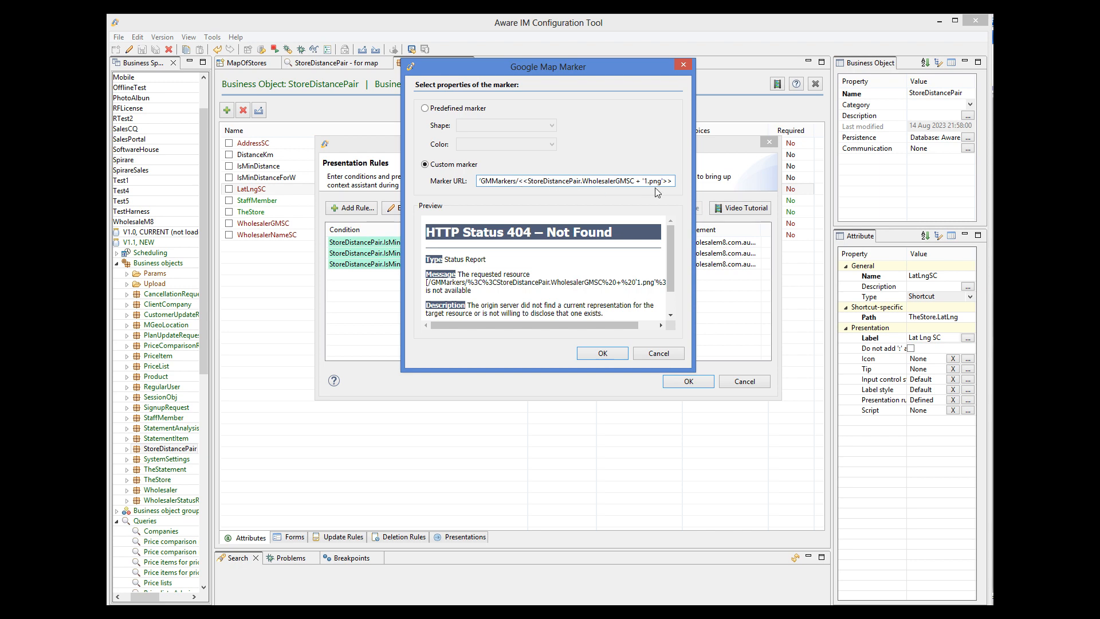
type("'")
left_click(658, 353)
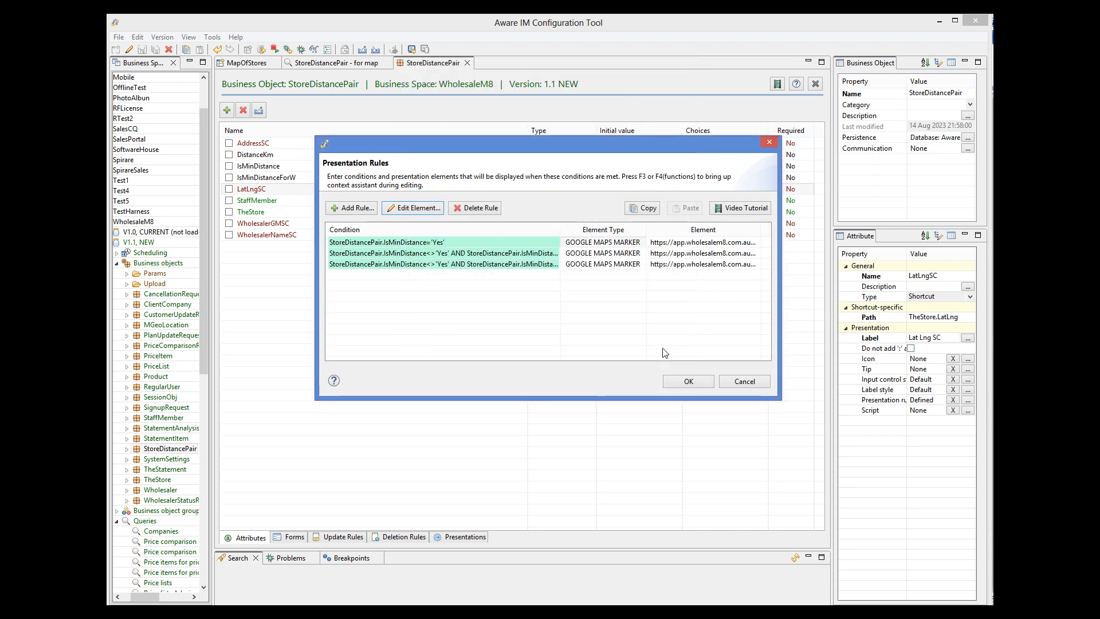
left_click(749, 382)
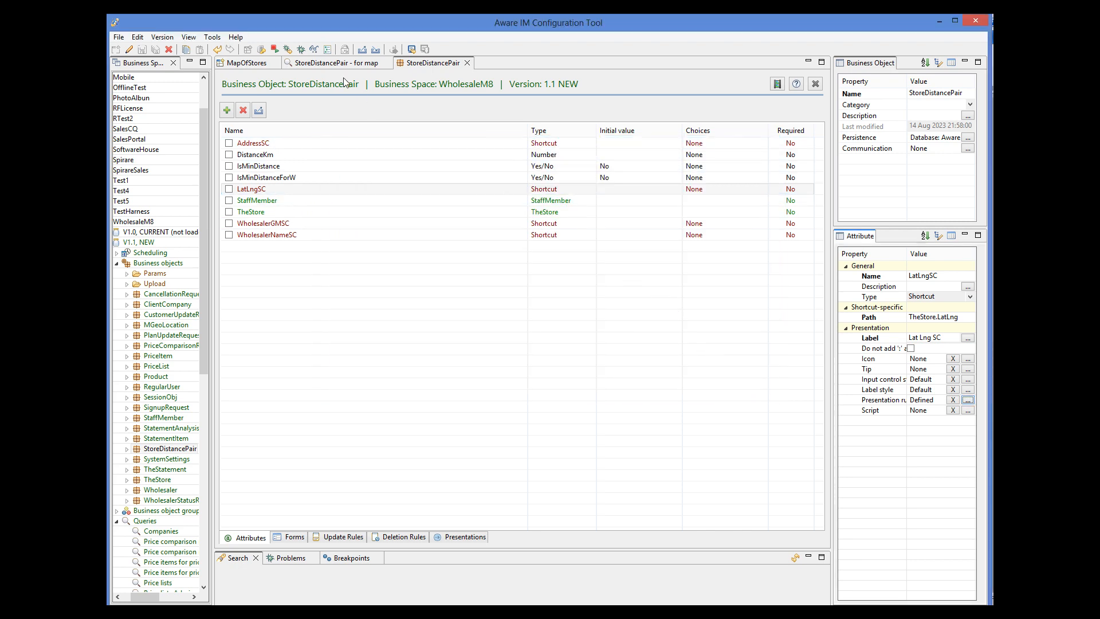
- Return to the query StoreDistancePair - for map and open the settings of its Get Directions record operation
left_click(338, 63)
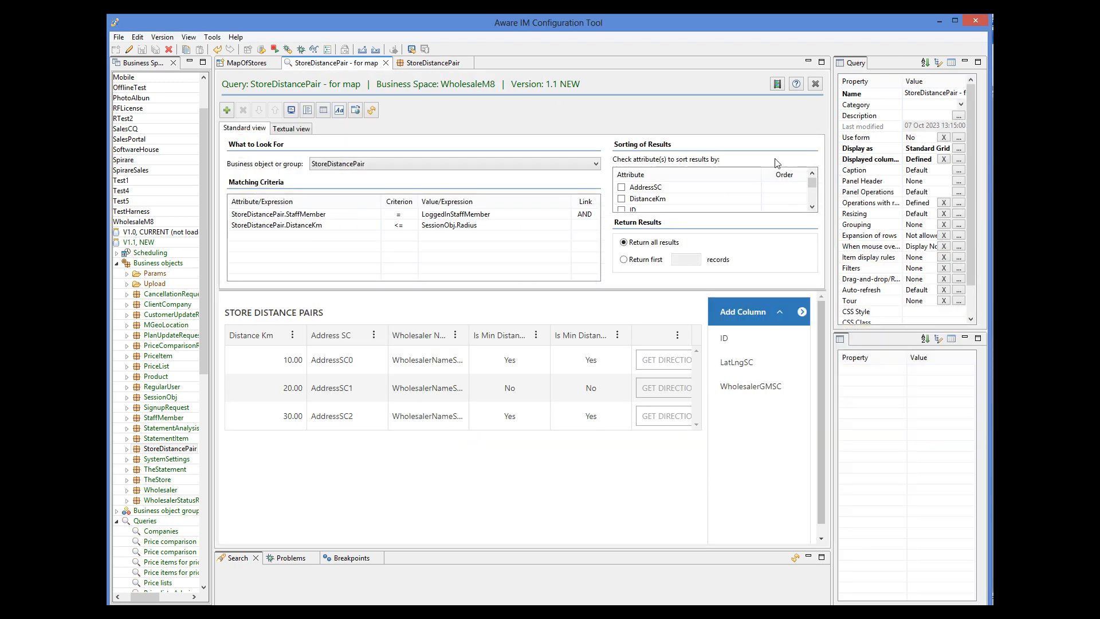
left_click(958, 203)
left_click(346, 163)
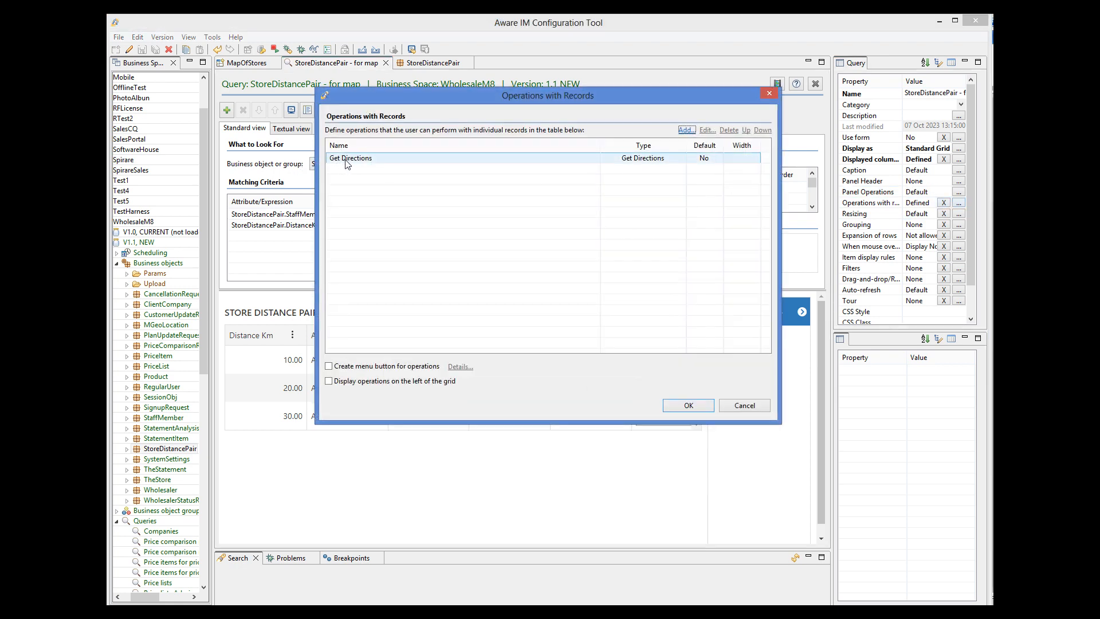
double_click(346, 161)
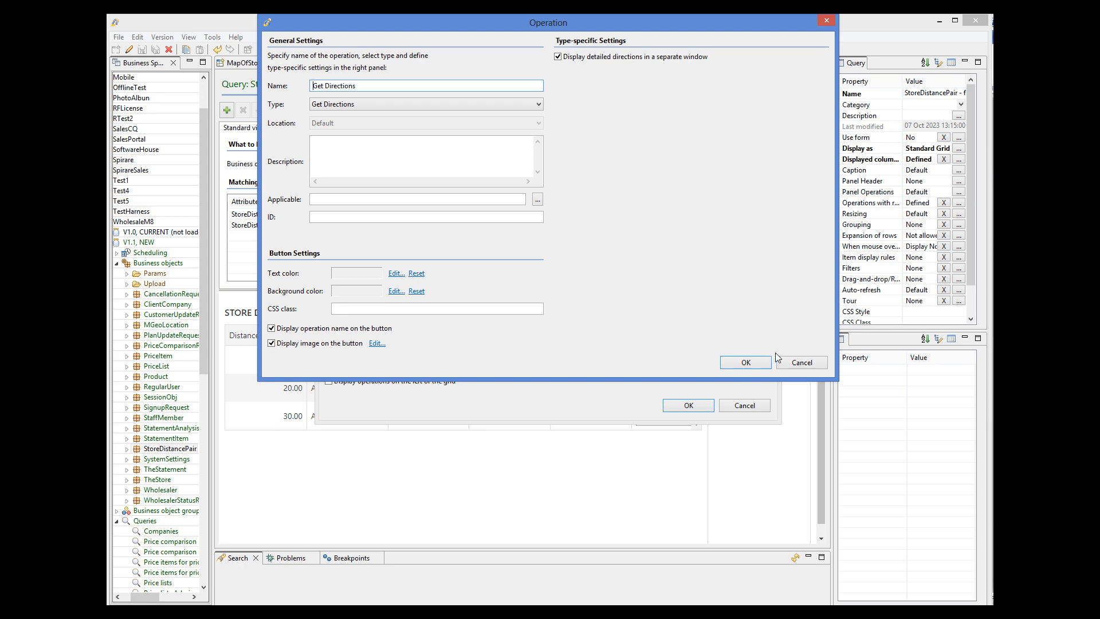
- Close the Get Directions operation settings without saving and open the Google Map content settings of the Main panel in MapOfStores
left_click(794, 362)
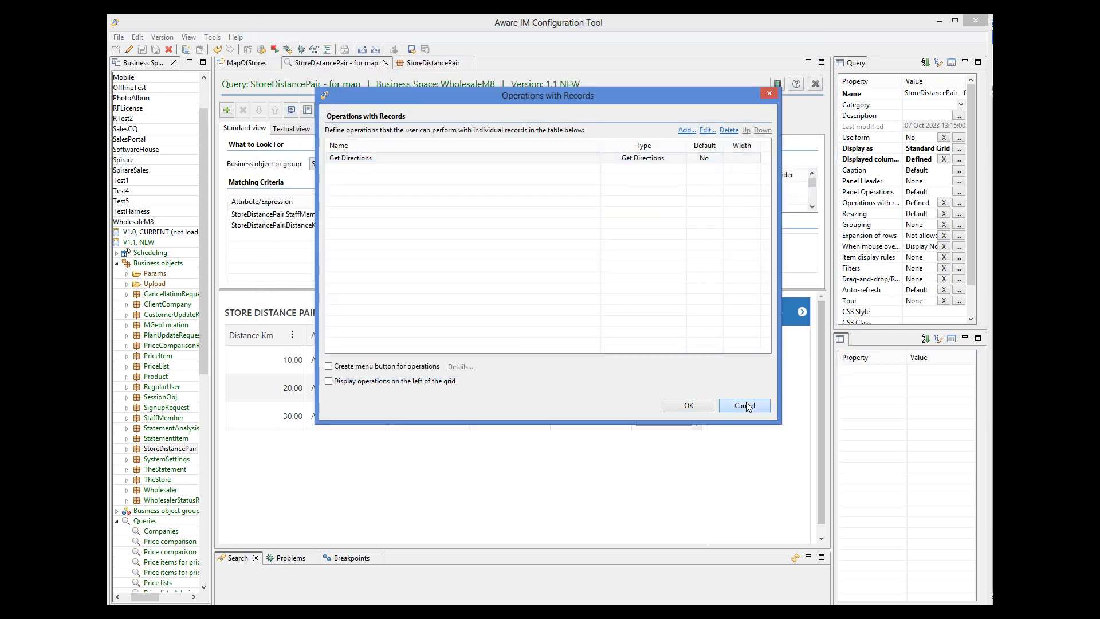
left_click(744, 405)
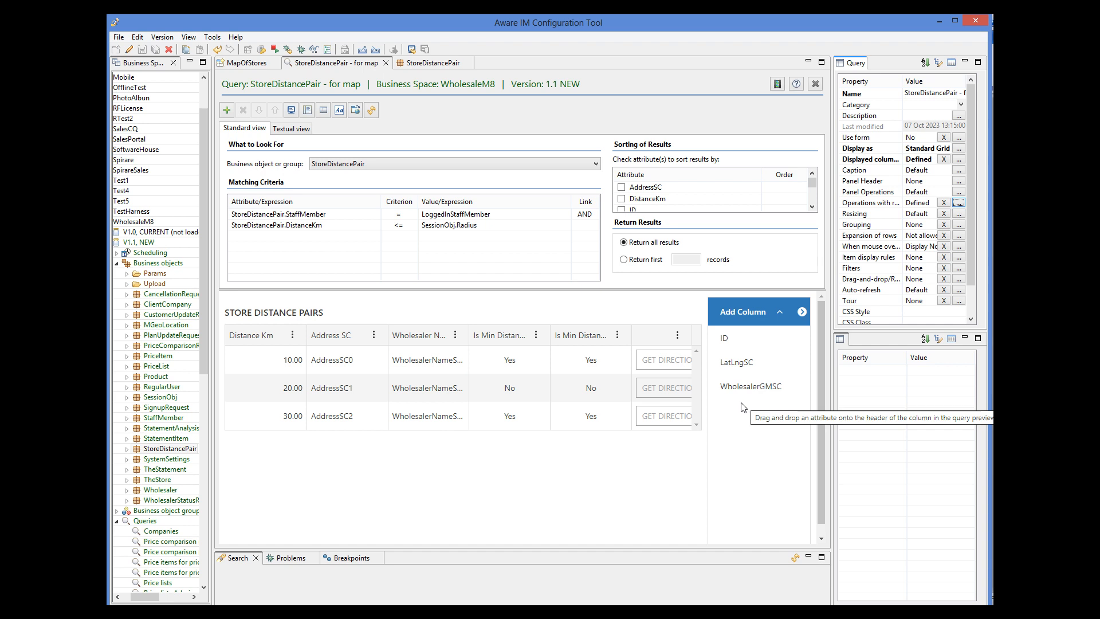
left_click(254, 65)
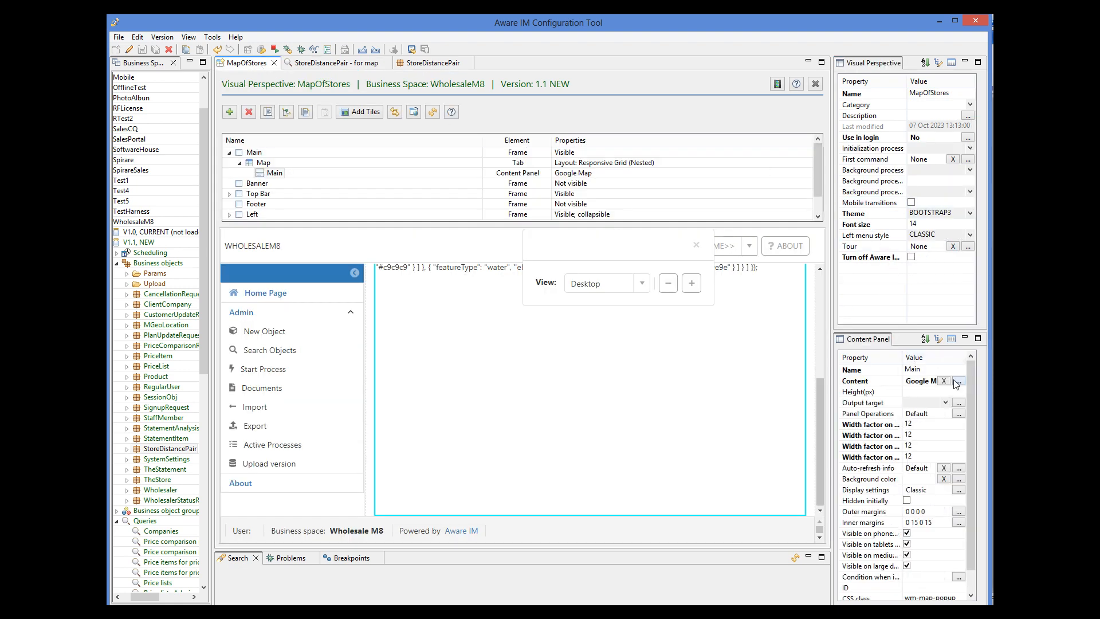
left_click(956, 381)
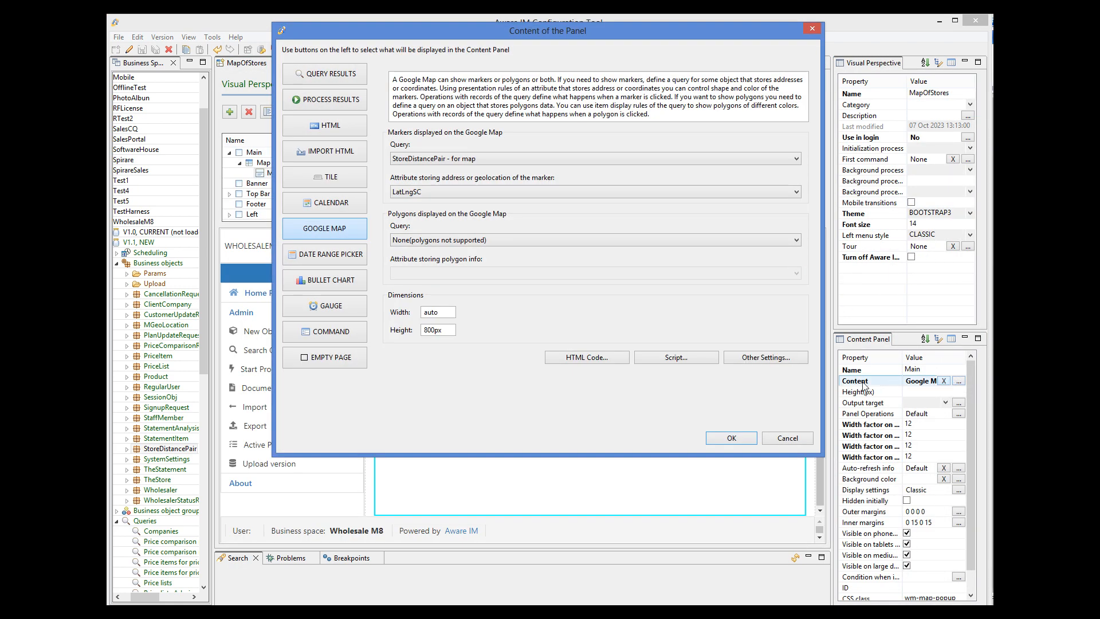
- Examine the JavaScript that sets the Google Map's style options, and close the script without saving
left_click(675, 357)
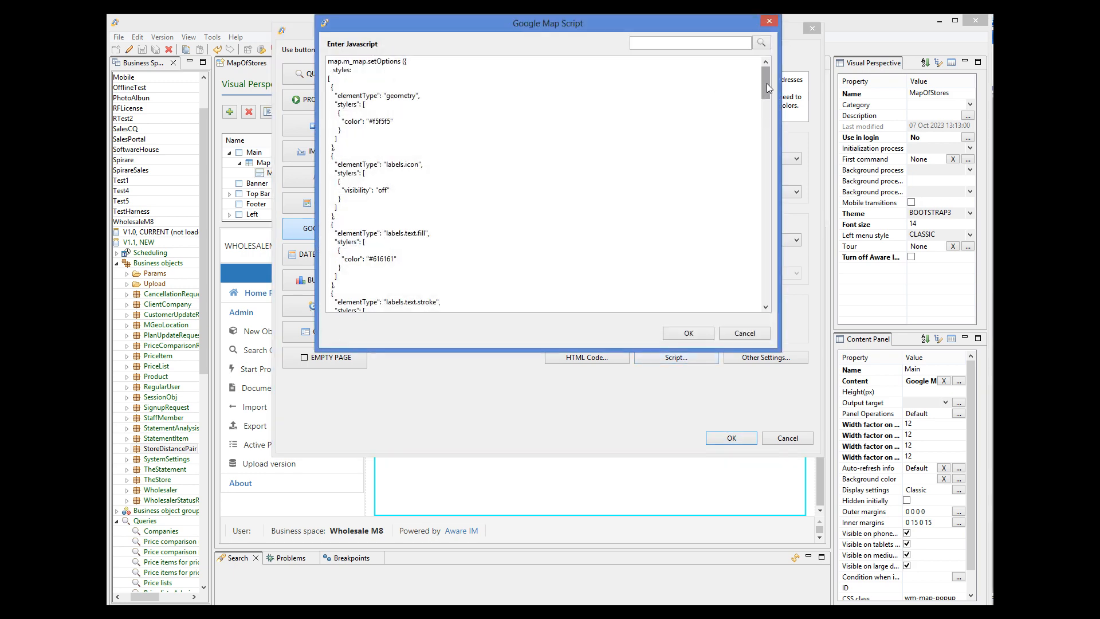
left_click_drag(766, 87, 722, 134)
left_click(741, 332)
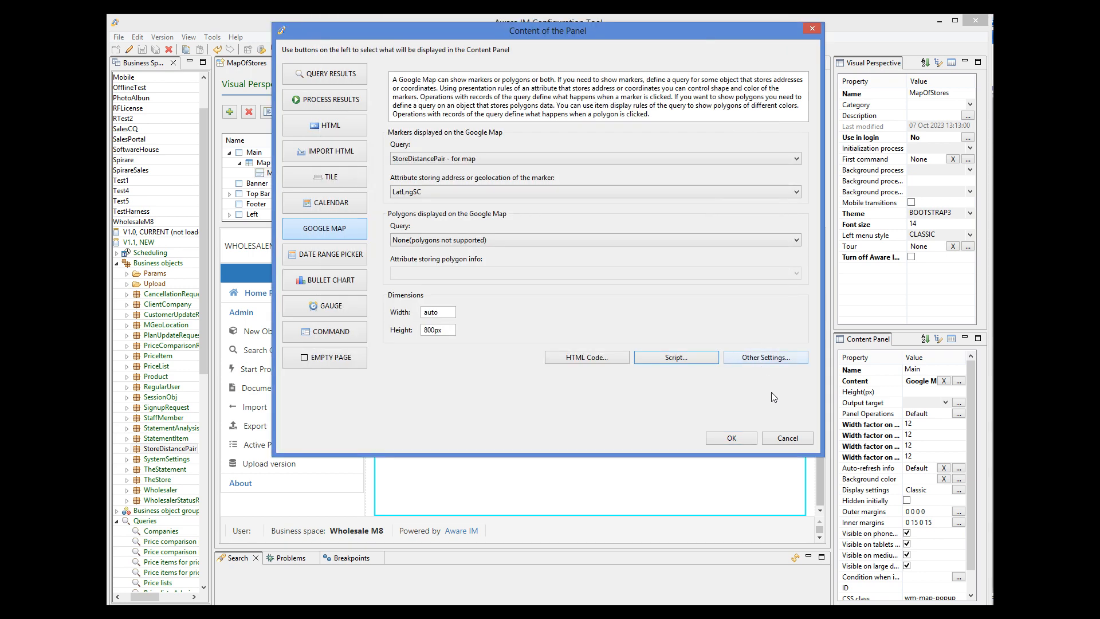